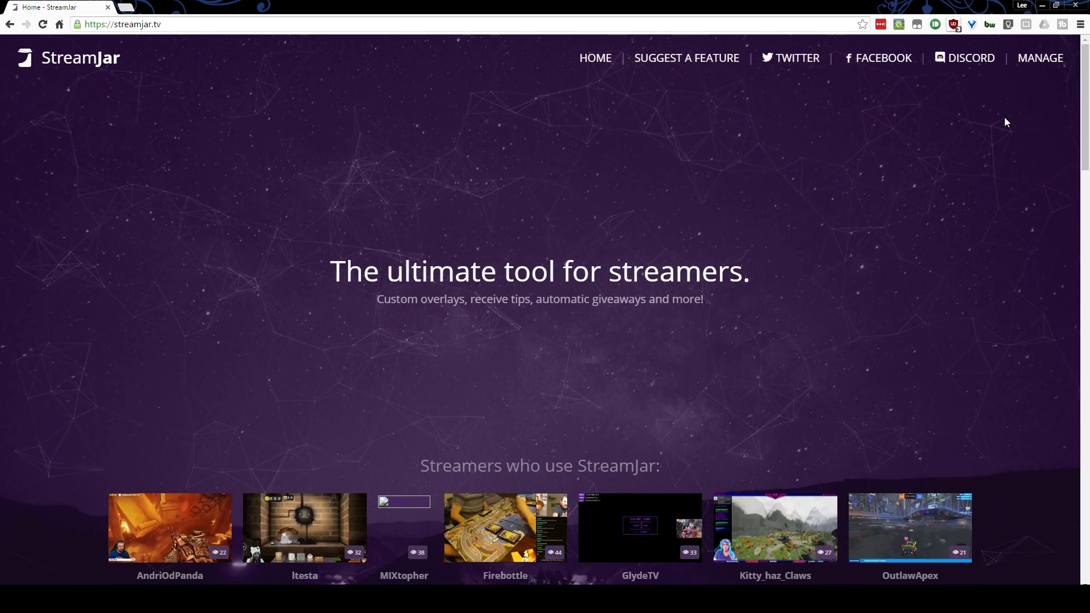
# - Open the StreamJar management area and go to its overlay editor
pyautogui.click(1050, 59)
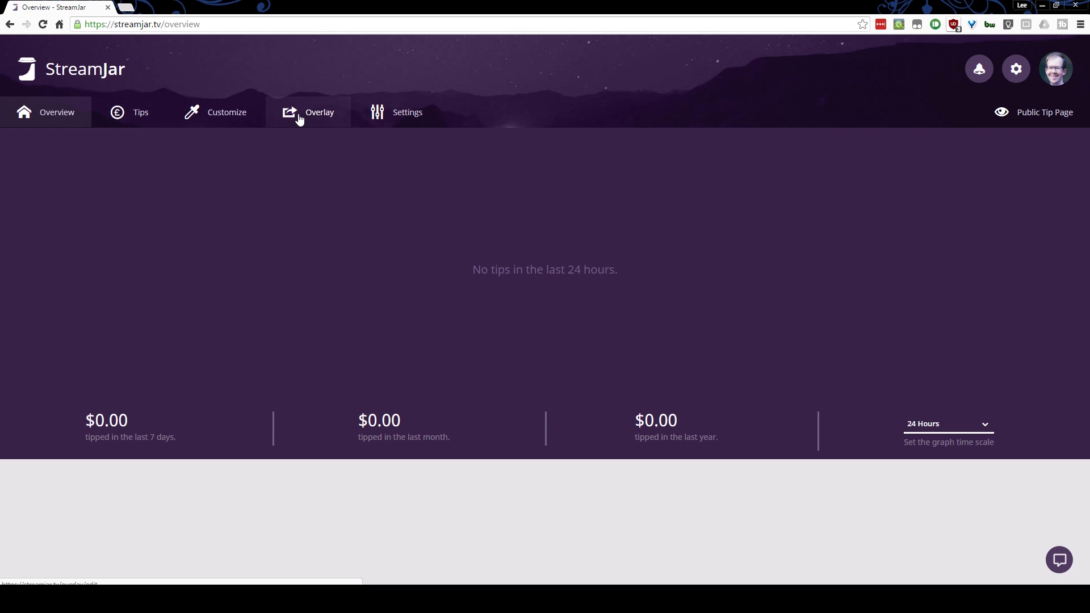
pyautogui.click(322, 114)
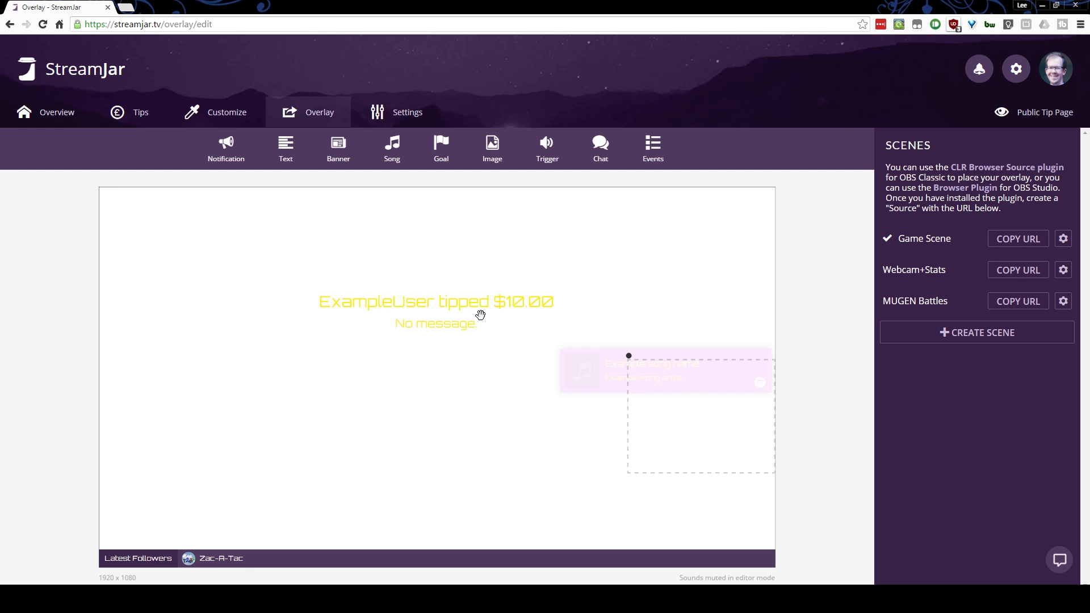
# - Add a notification element and place it in the lower-left area of the overlay canvas, above the banner
pyautogui.click(226, 147)
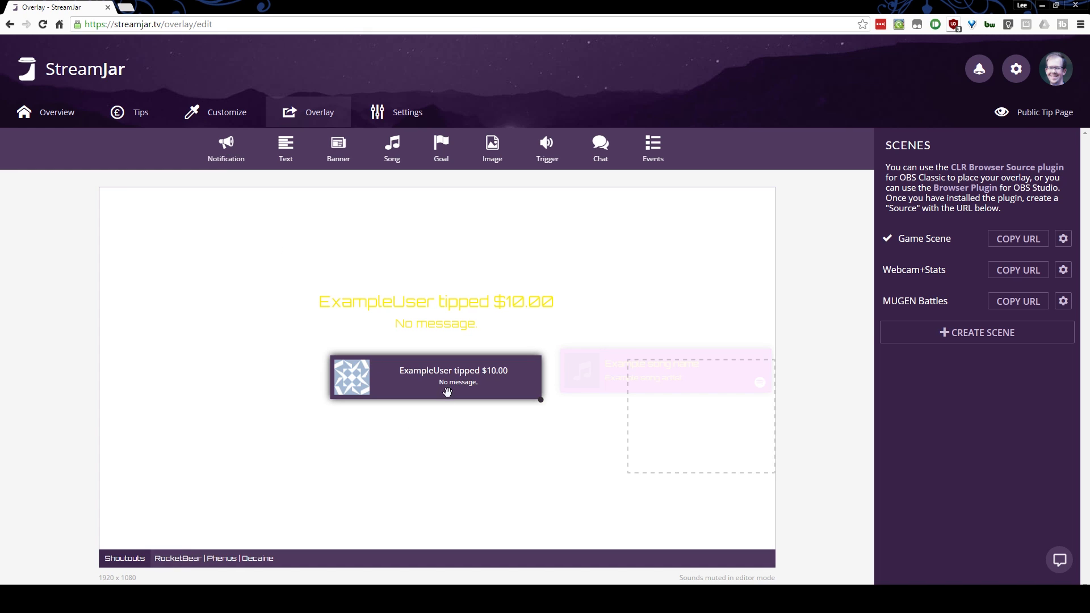
pyautogui.moveTo(447, 388); pyautogui.dragTo(254, 512)
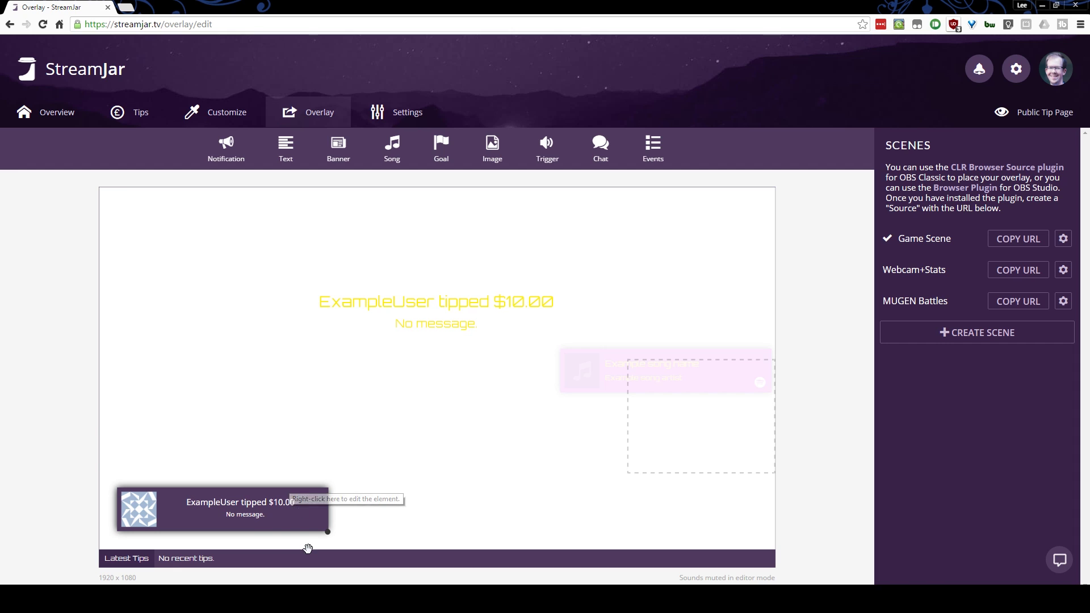
# - Configure the new notification to alert for followers and hosts on the Beam platform only, with Rain Emoticons enabled
pyautogui.rightClick(264, 517)
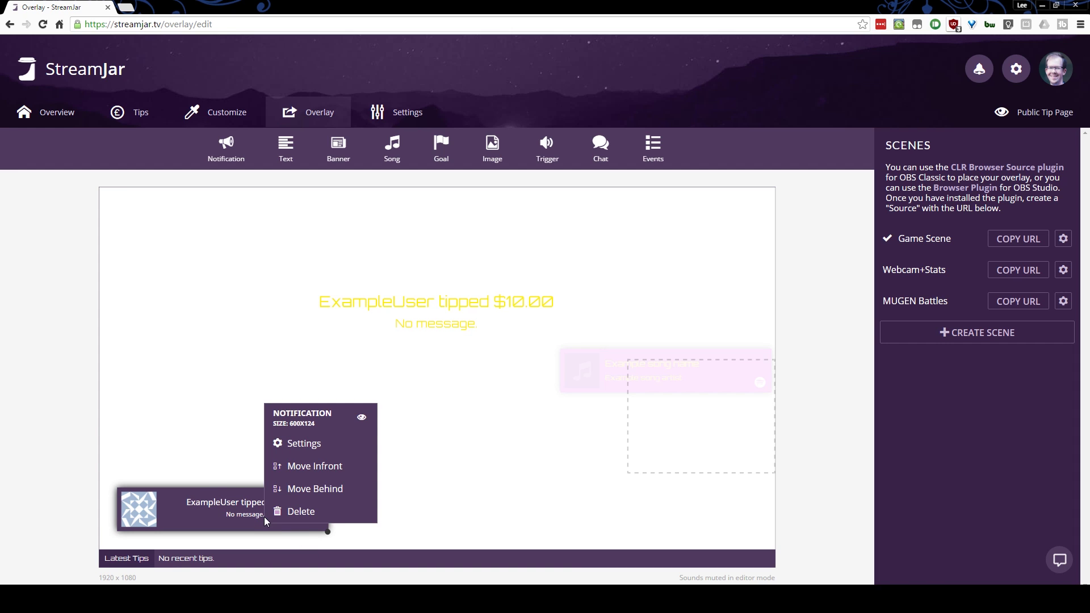
pyautogui.click(315, 445)
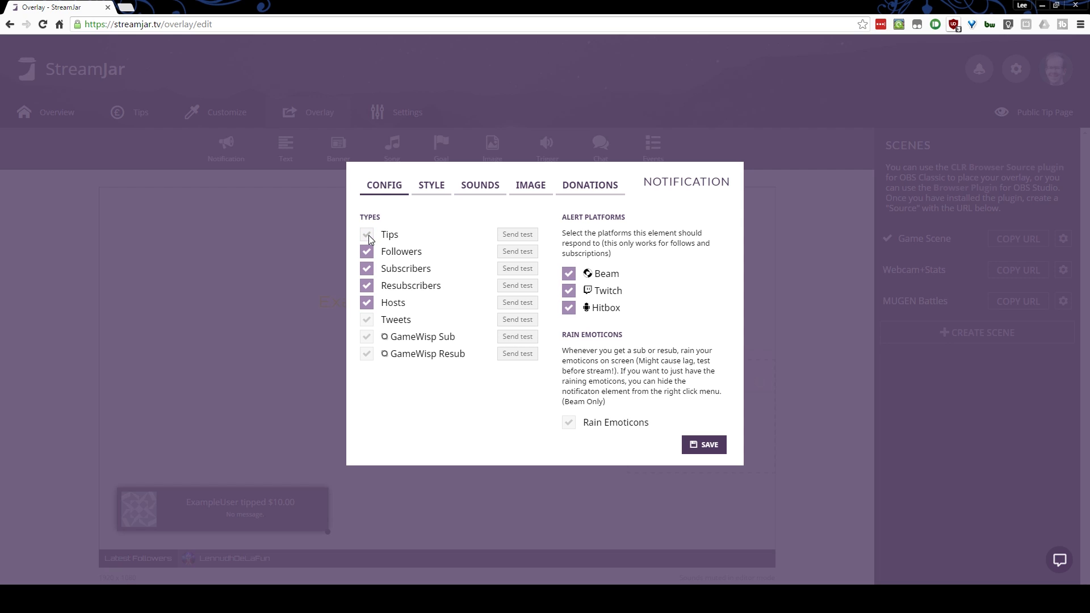
pyautogui.click(369, 267)
pyautogui.click(367, 286)
pyautogui.click(569, 292)
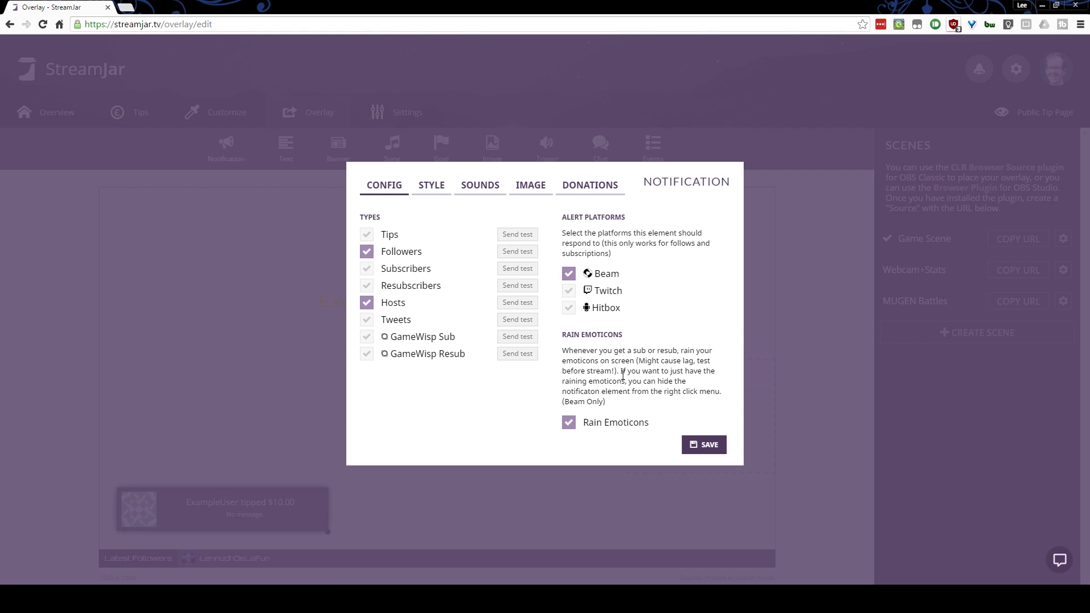
pyautogui.click(371, 322)
# - Review the notification's style options for background colour, text colour, font and displayed elements
pyautogui.click(442, 188)
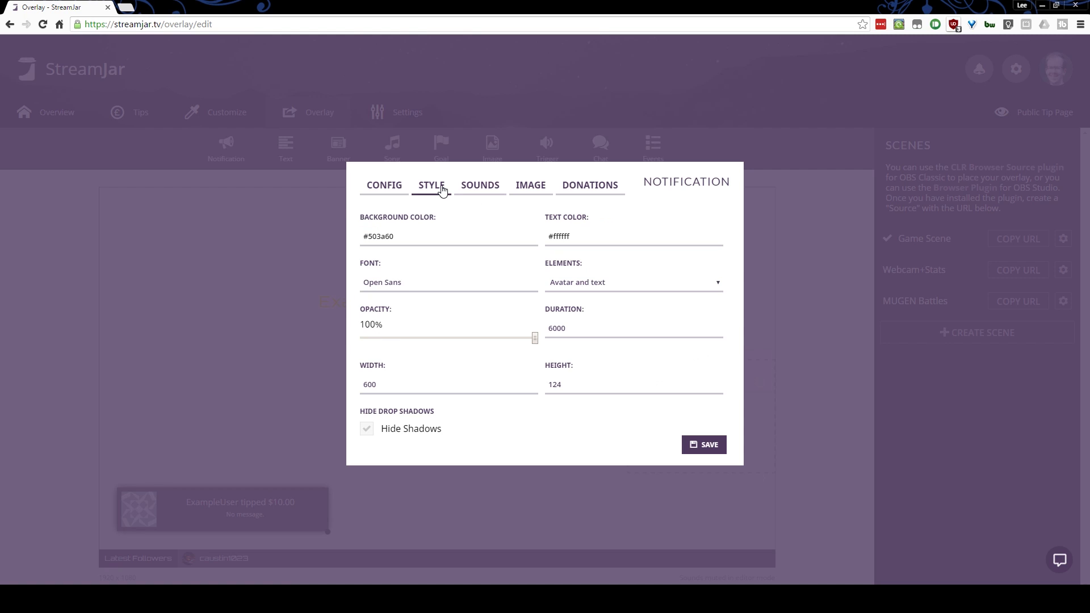
pyautogui.click(476, 237)
pyautogui.click(618, 234)
pyautogui.click(433, 287)
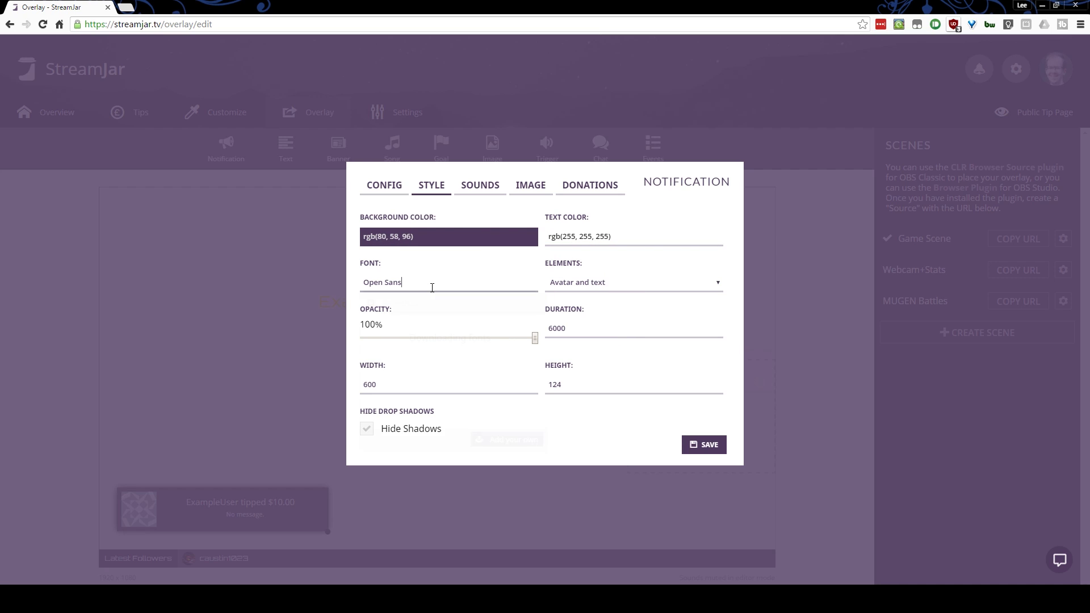
pyautogui.click(632, 284)
pyautogui.click(633, 284)
pyautogui.click(634, 284)
pyautogui.click(577, 298)
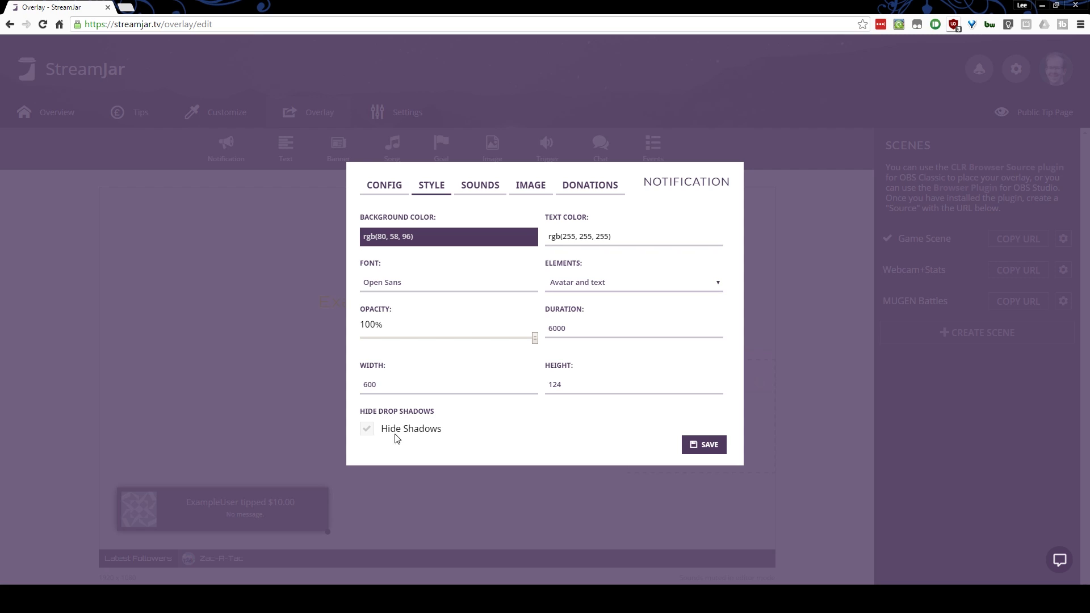
# - Review the notification's sound, image and minimum donation amount options
pyautogui.click(488, 187)
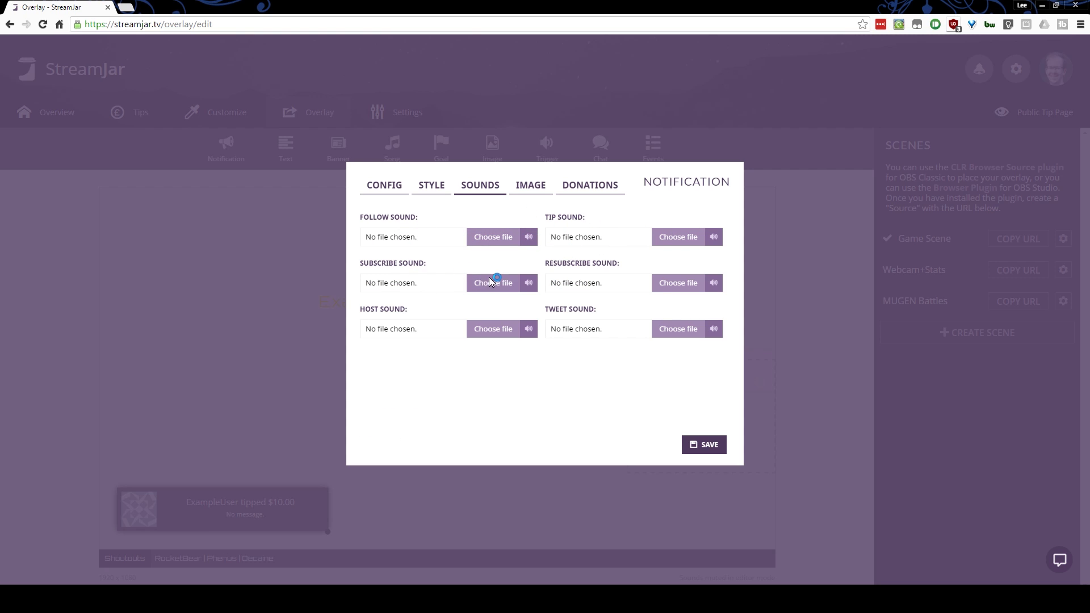
pyautogui.click(538, 187)
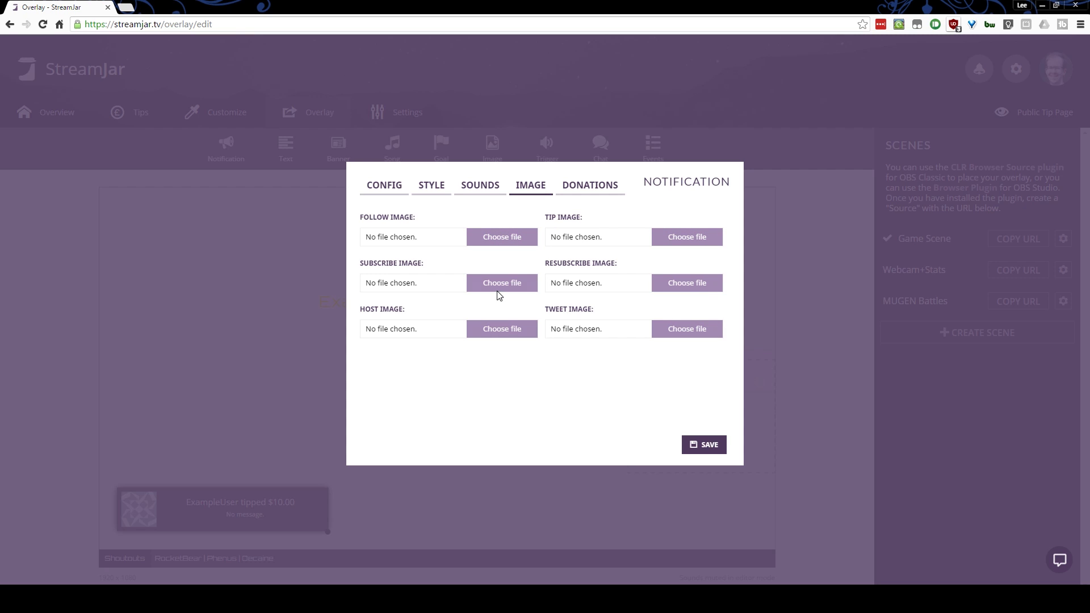
pyautogui.click(597, 192)
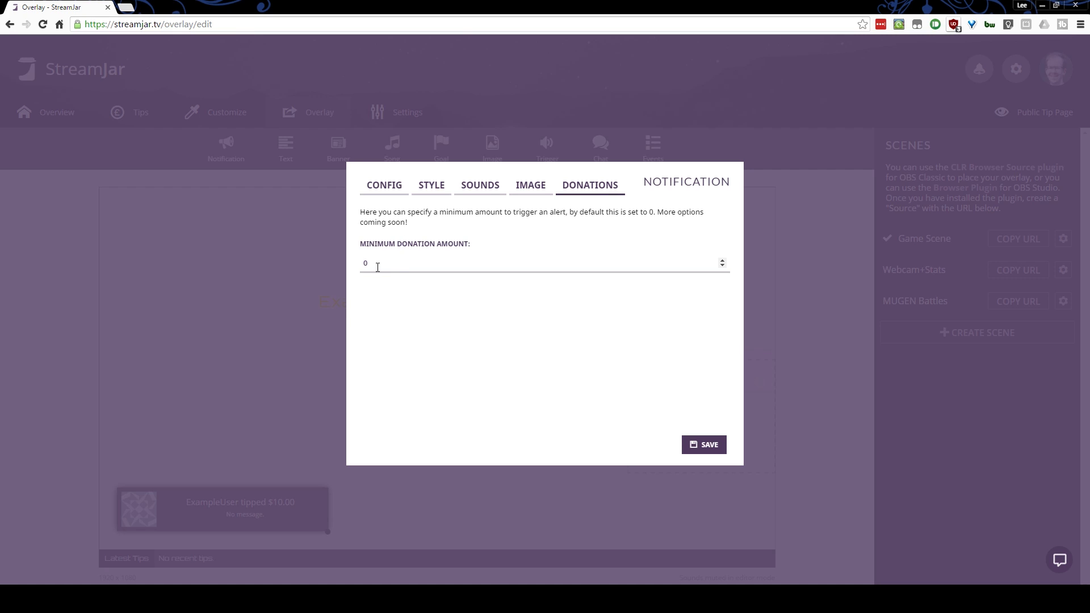
# - Save the notification's settings and nudge the element closer to the canvas's lower-left corner
pyautogui.click(707, 448)
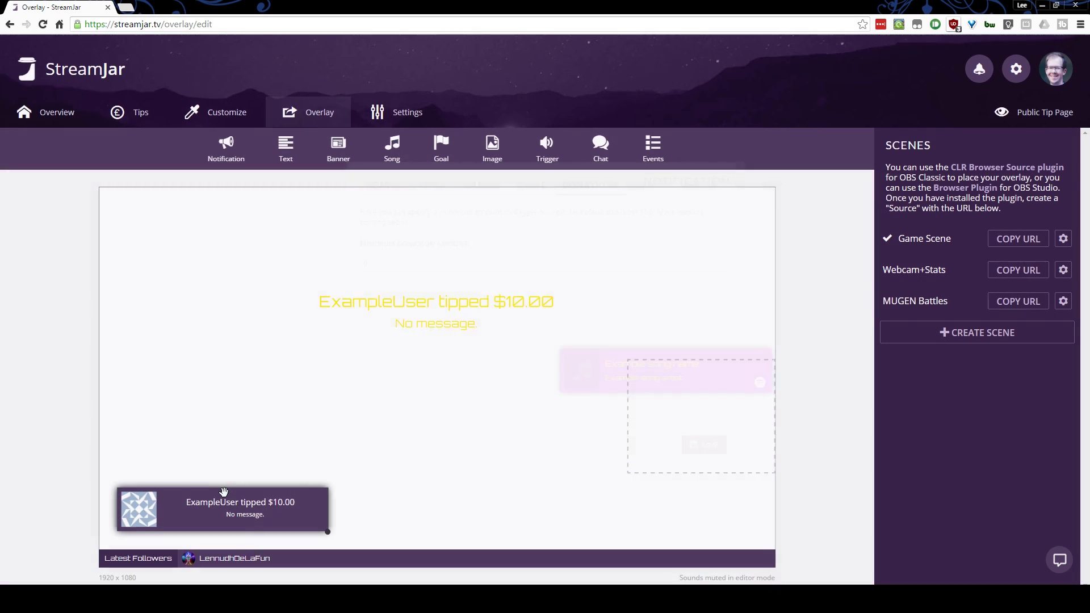
pyautogui.moveTo(212, 522)
pyautogui.mouseDown()
pyautogui.moveTo(302, 325)
pyautogui.moveTo(284, 461)
pyautogui.moveTo(654, 525)
pyautogui.moveTo(192, 522)
pyautogui.moveTo(202, 527)
pyautogui.mouseUp()
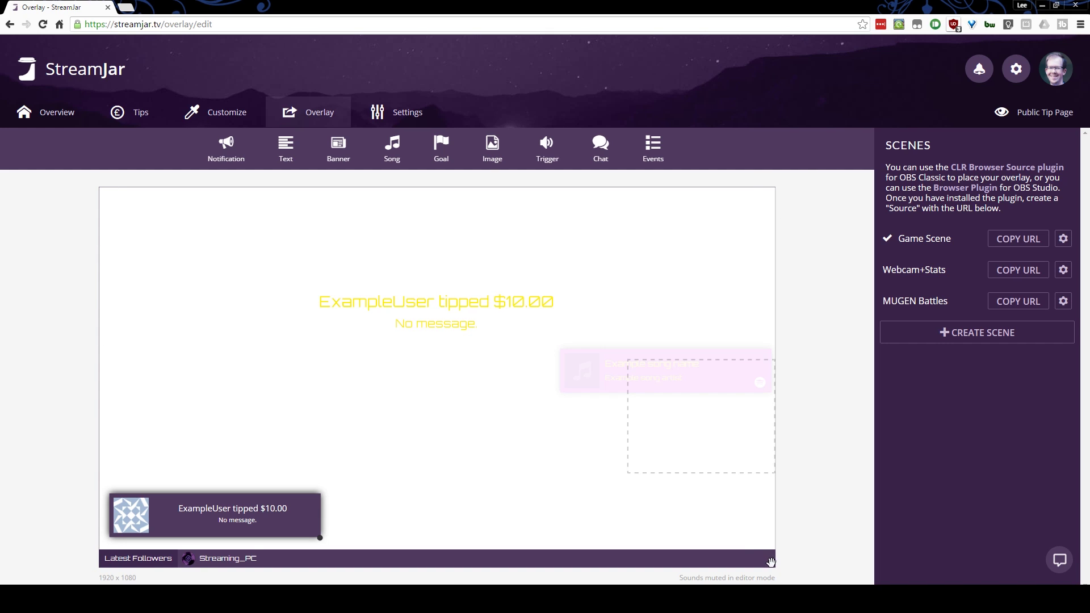
pyautogui.tripleClick(135, 579)
pyautogui.click(136, 579)
pyautogui.tripleClick(137, 580)
pyautogui.click(138, 582)
pyautogui.hotkey('alt', 'Tab')
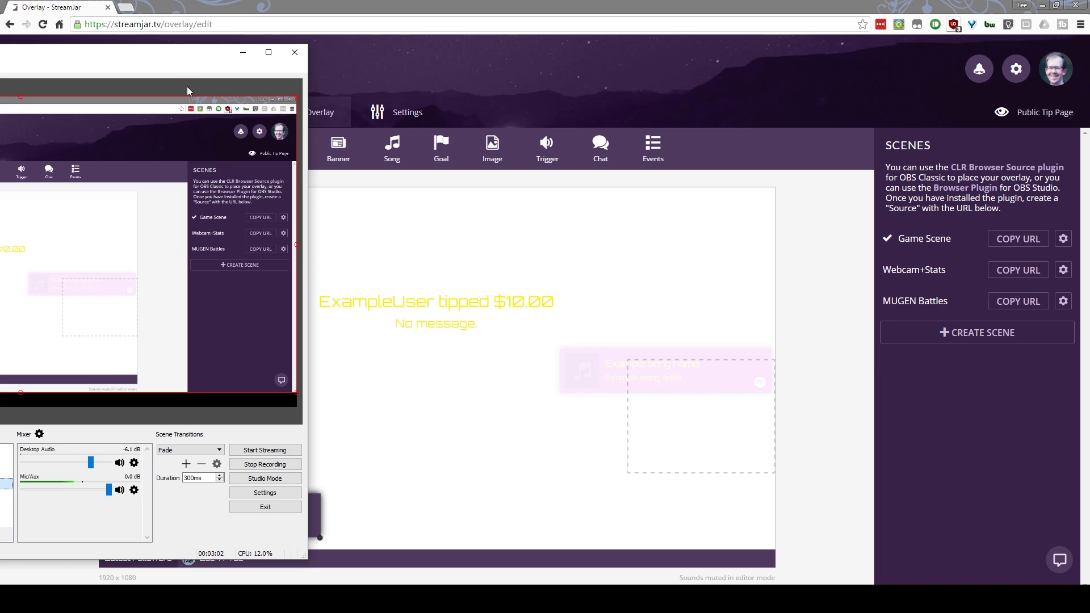
pyautogui.moveTo(186, 75); pyautogui.dragTo(0, 75)
pyautogui.hotkey('alt', 'Tab')
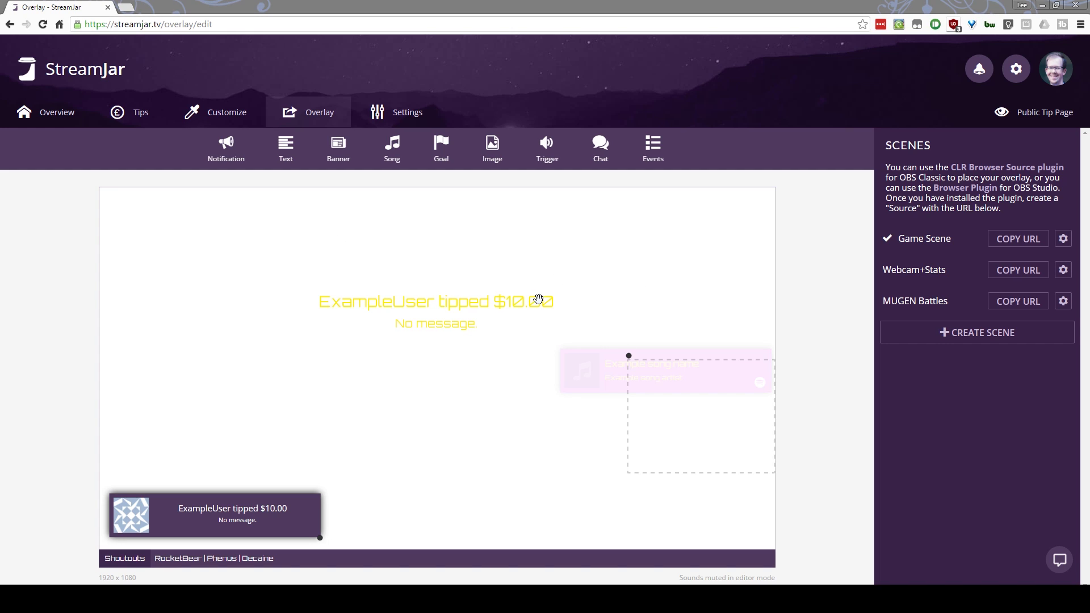
# - Move the notification to the canvas's upper-left corner and back down to just above the banner's left end
pyautogui.moveTo(238, 506); pyautogui.dragTo(249, 276)
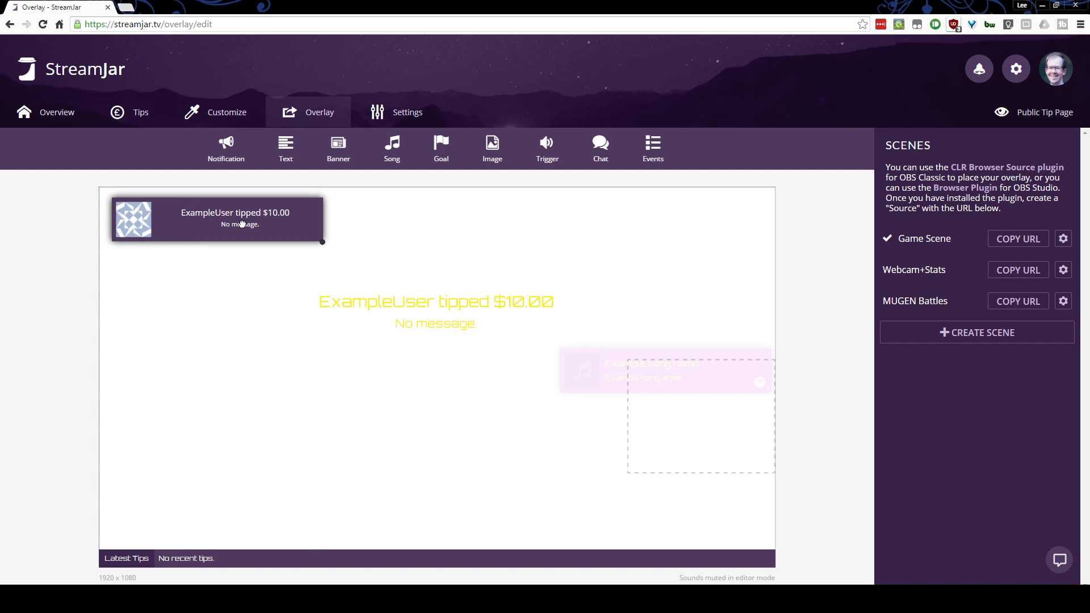
pyautogui.moveTo(242, 225); pyautogui.dragTo(239, 520)
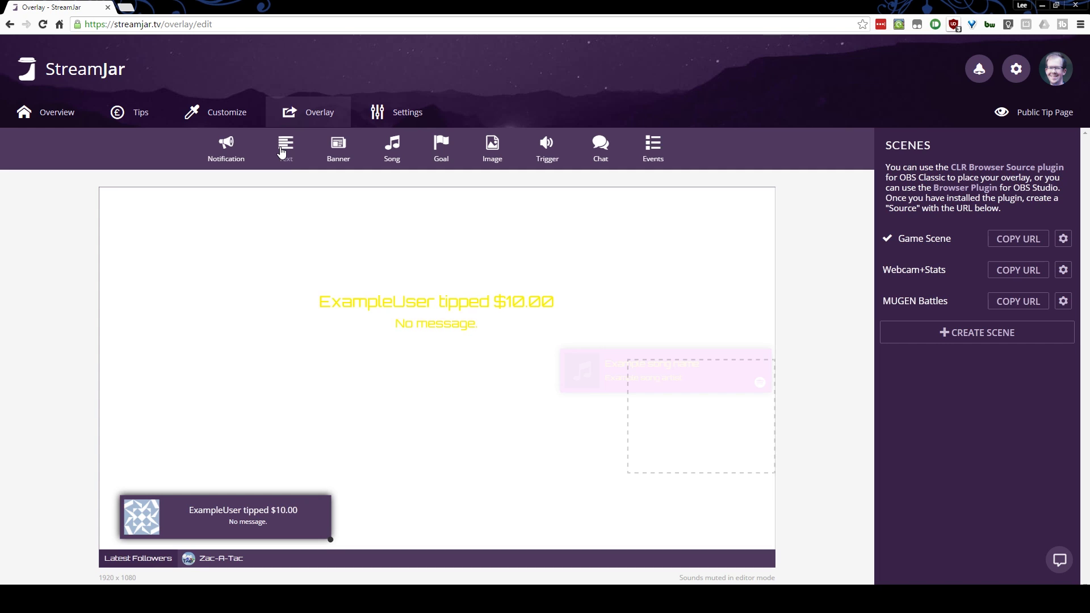
# - Add a text element to the canvas and delete it again
pyautogui.rightClick(433, 381)
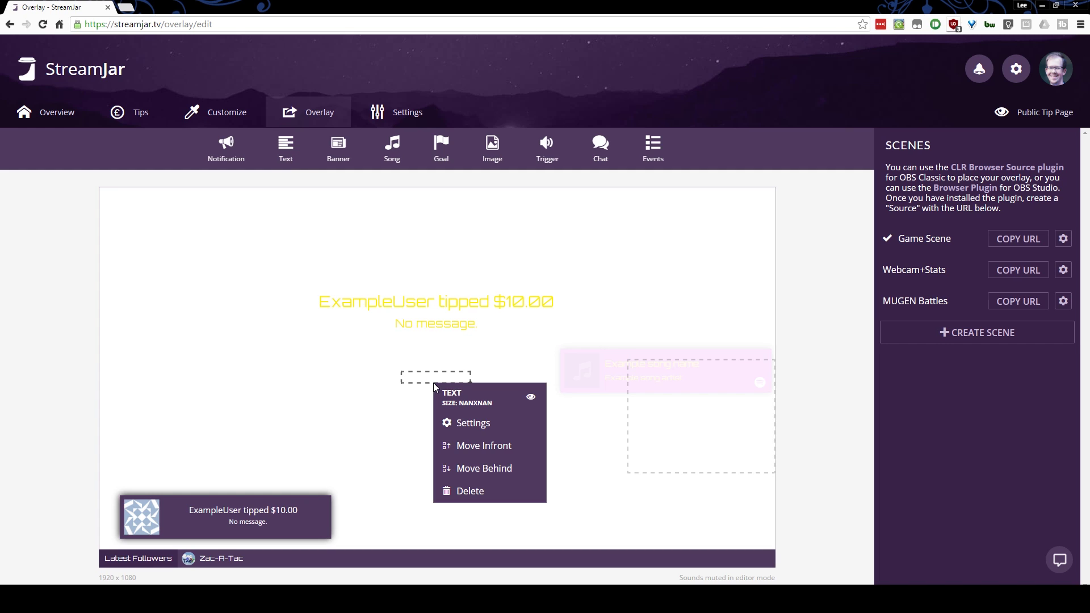
pyautogui.click(484, 499)
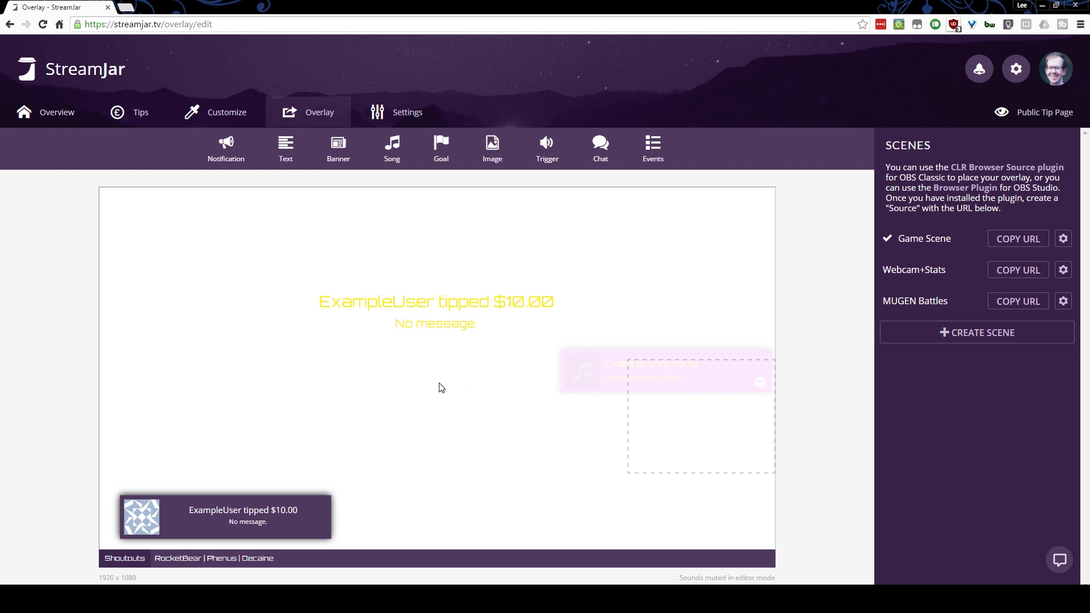
# - Set the animation of the banner's Latest Followers entry to Scroll across and save the banner settings
pyautogui.rightClick(345, 566)
pyautogui.click(397, 484)
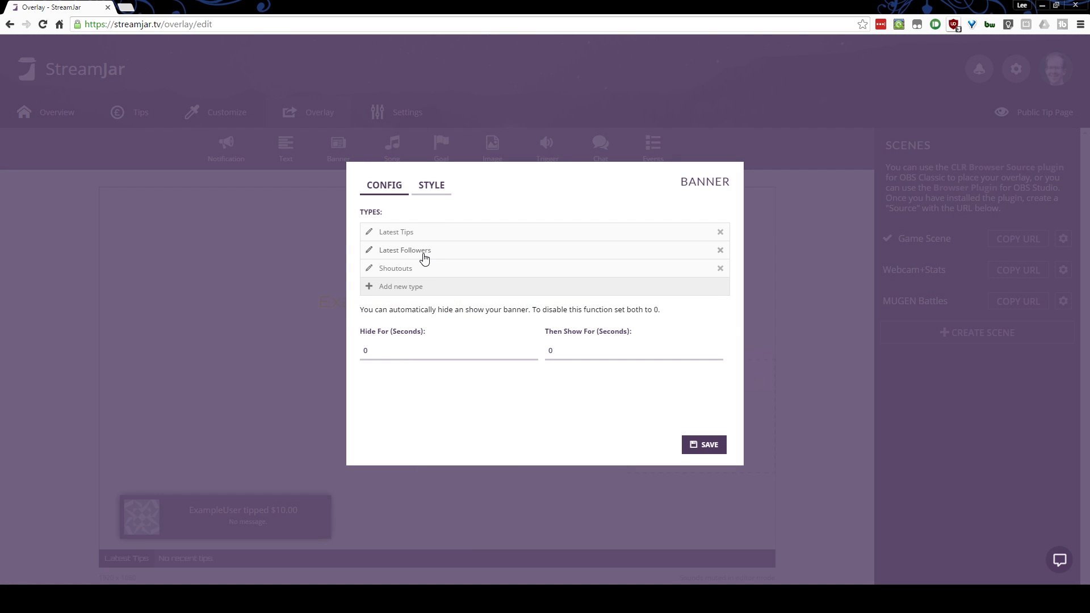
pyautogui.click(430, 187)
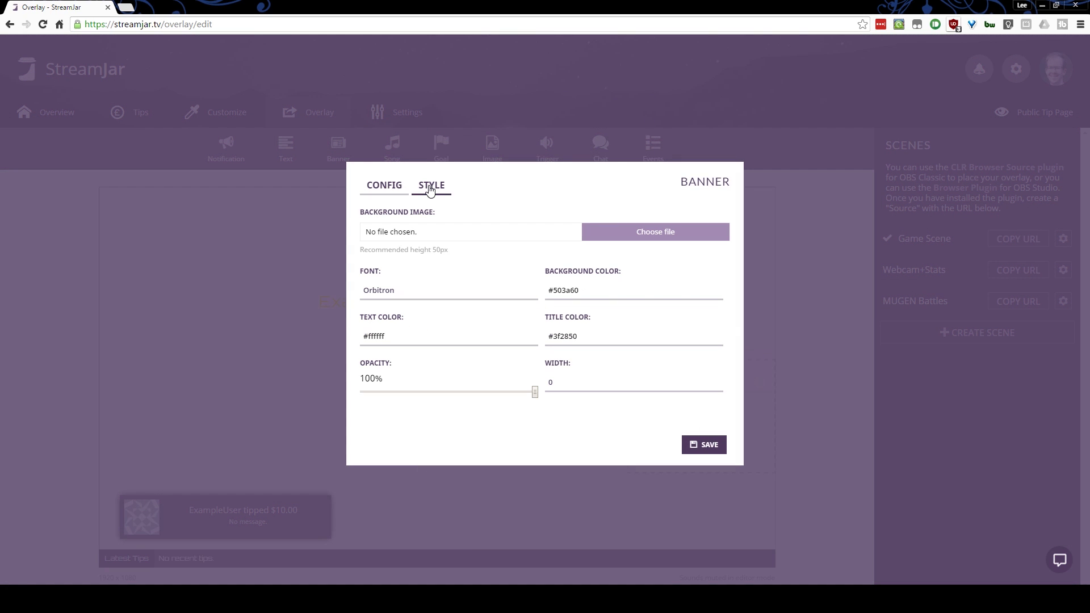
pyautogui.click(383, 189)
pyautogui.click(409, 254)
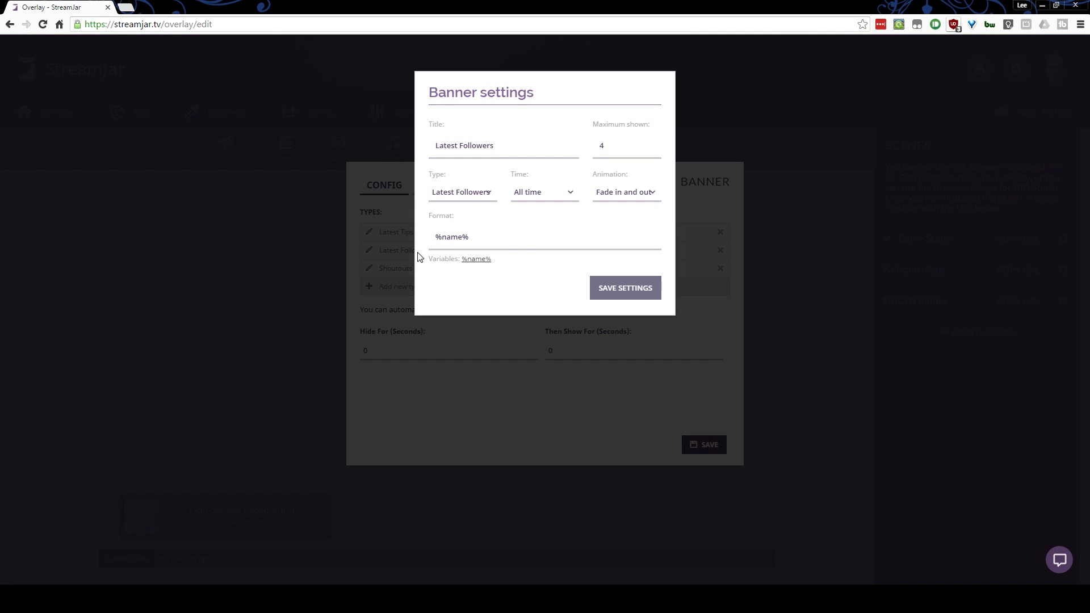
pyautogui.click(653, 192)
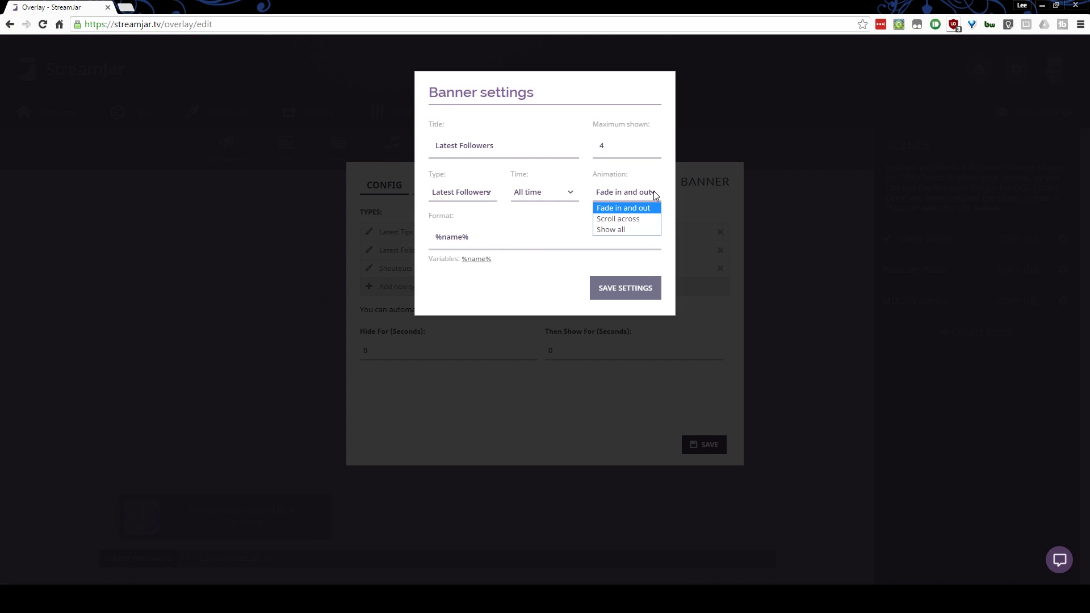
pyautogui.click(624, 219)
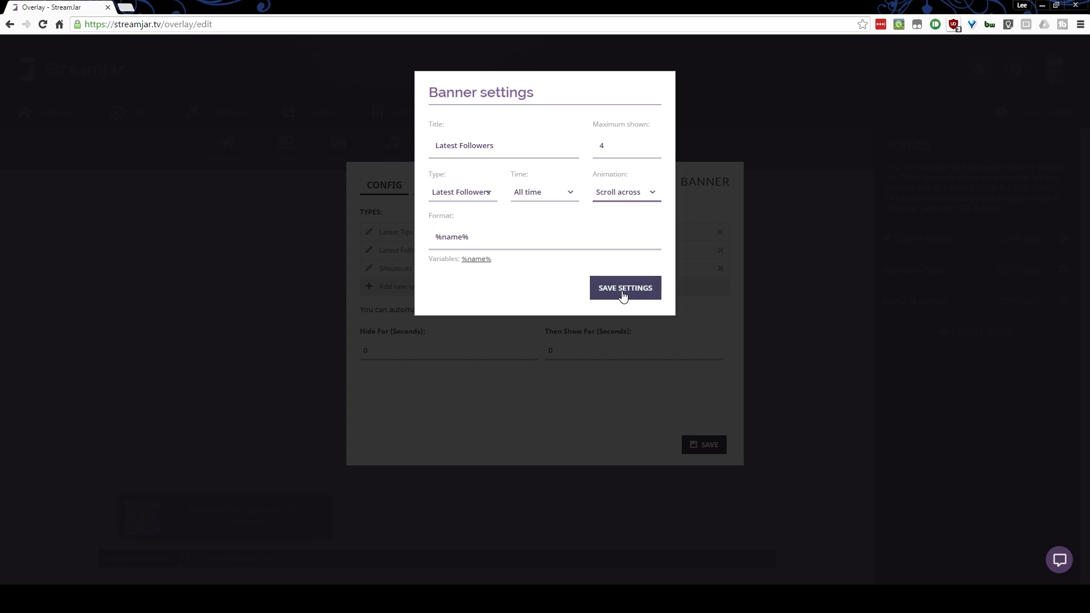
pyautogui.click(623, 290)
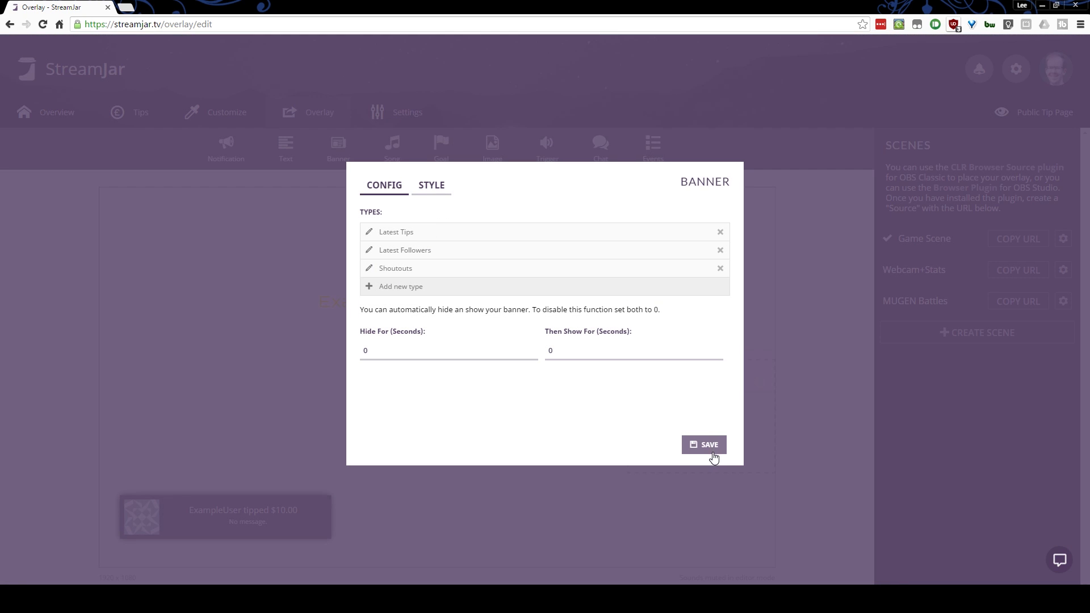
pyautogui.click(708, 445)
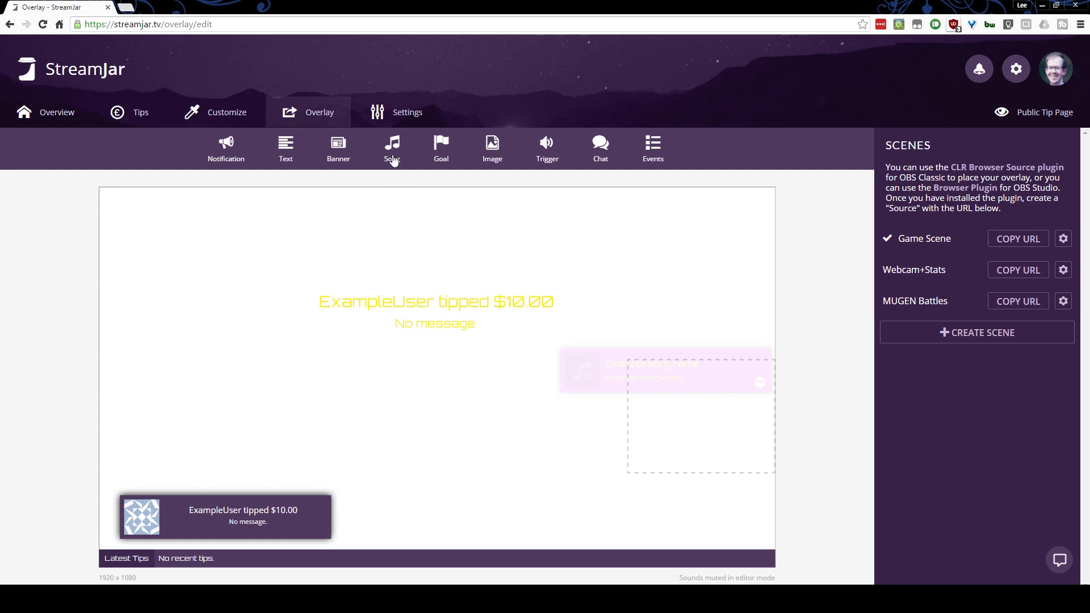
# - Delete the purple notification element above the banner
pyautogui.rightClick(272, 508)
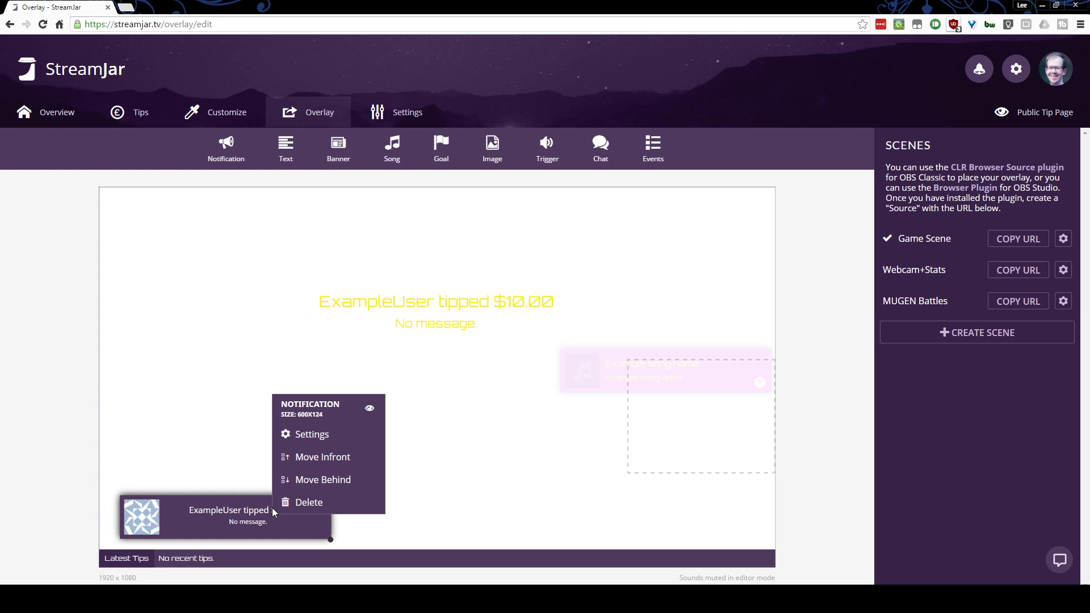
pyautogui.click(307, 507)
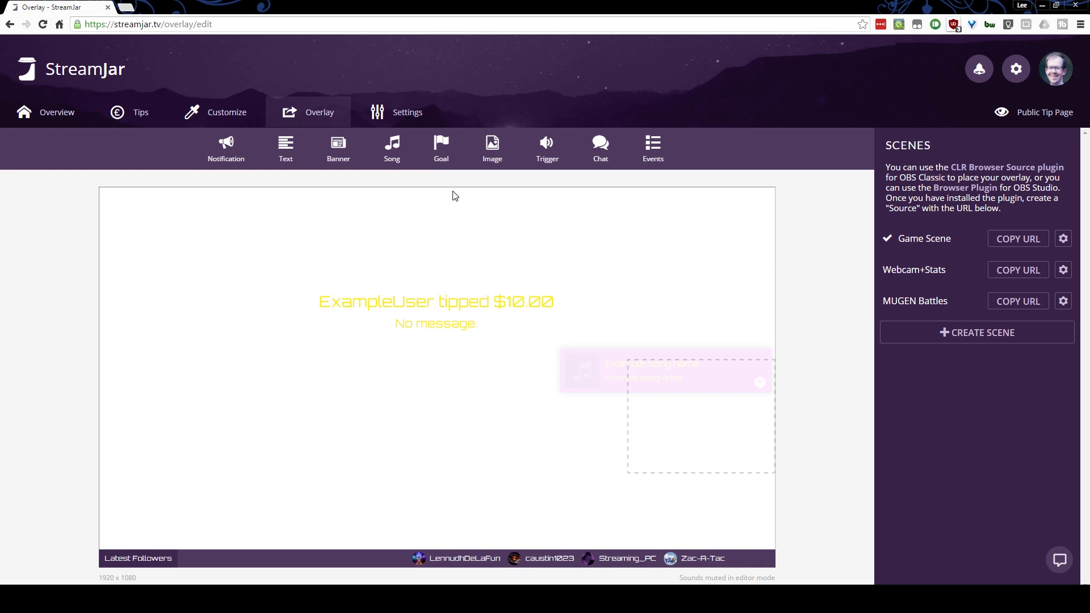
# - Add the First Donation goal, place it near the canvas's upper-left corner, and delete it again
pyautogui.click(441, 147)
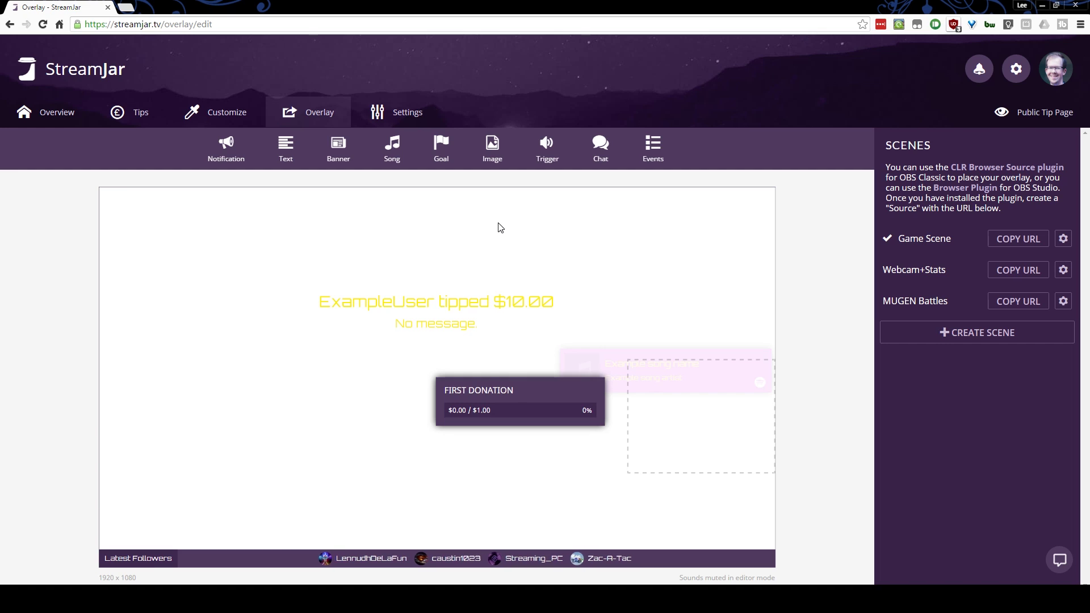
pyautogui.moveTo(529, 389); pyautogui.dragTo(204, 210)
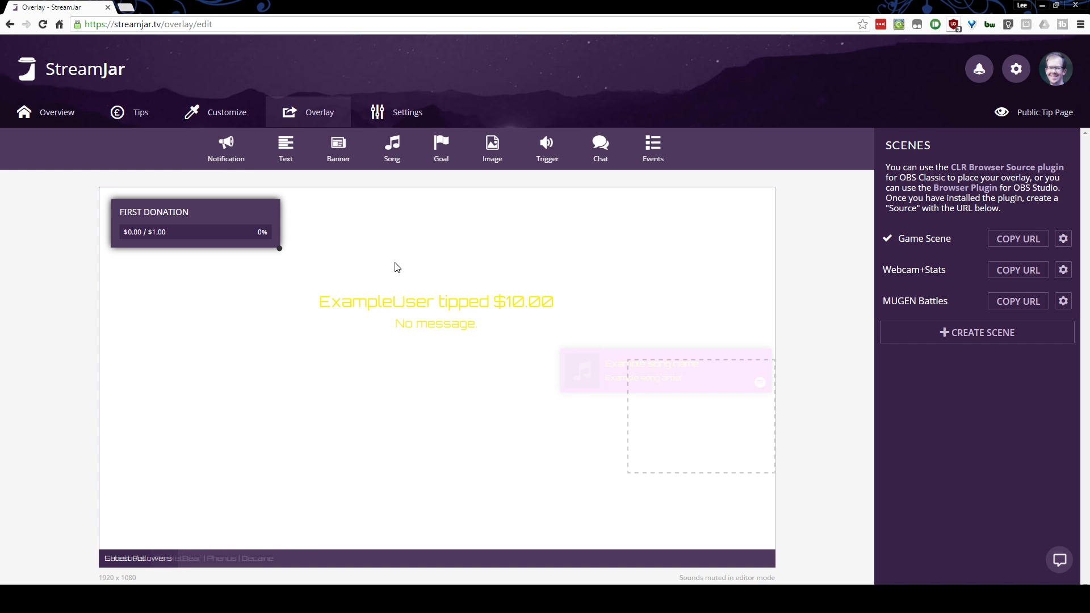
pyautogui.moveTo(146, 221); pyautogui.dragTo(152, 222)
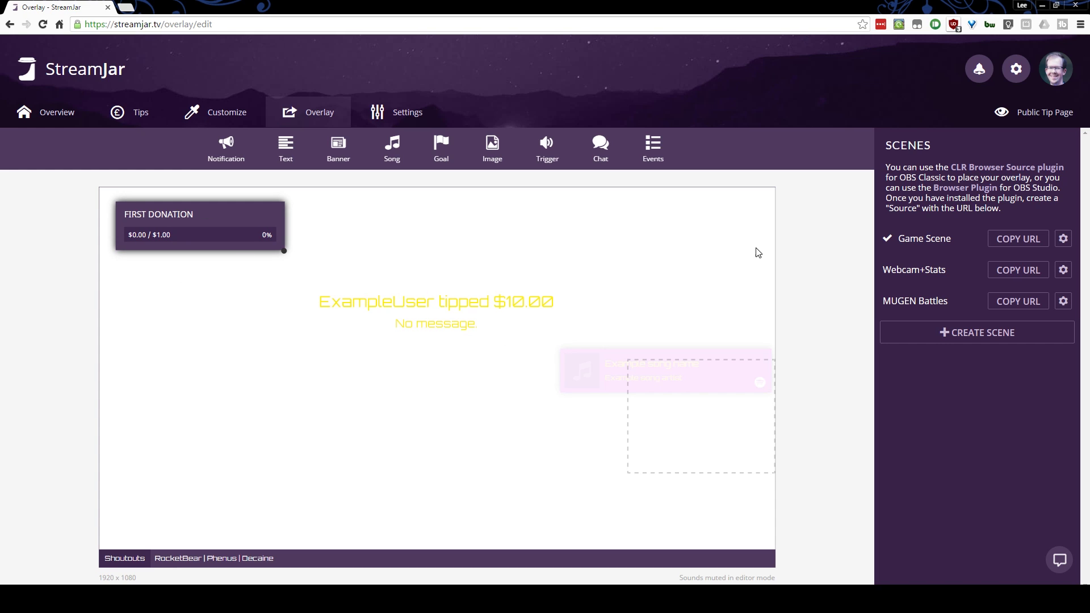
pyautogui.rightClick(250, 215)
pyautogui.click(305, 325)
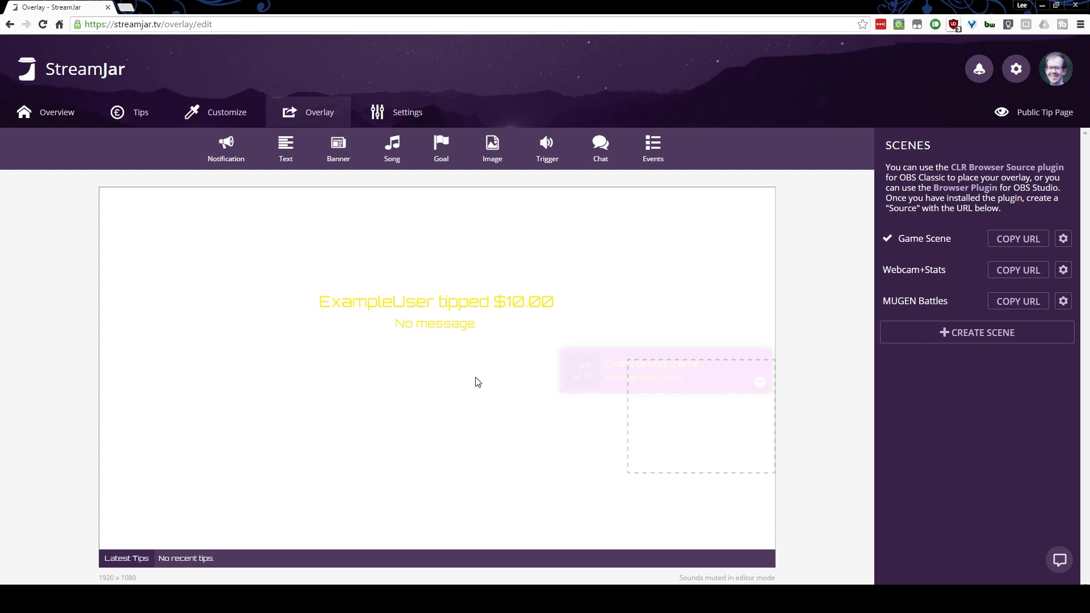
# - Copy the overlay URL of the Game Scene
pyautogui.click(1018, 244)
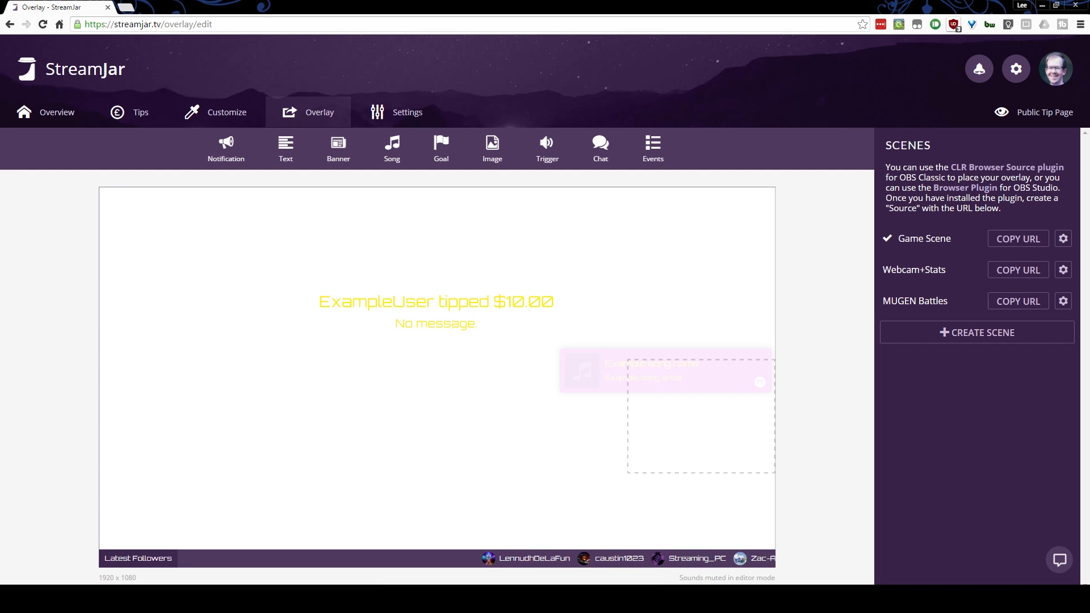
# - Switch to OBS and add a BrowserSource named Testing Streamjar to the current scene
pyautogui.moveTo(0, 60); pyautogui.dragTo(254, 65)
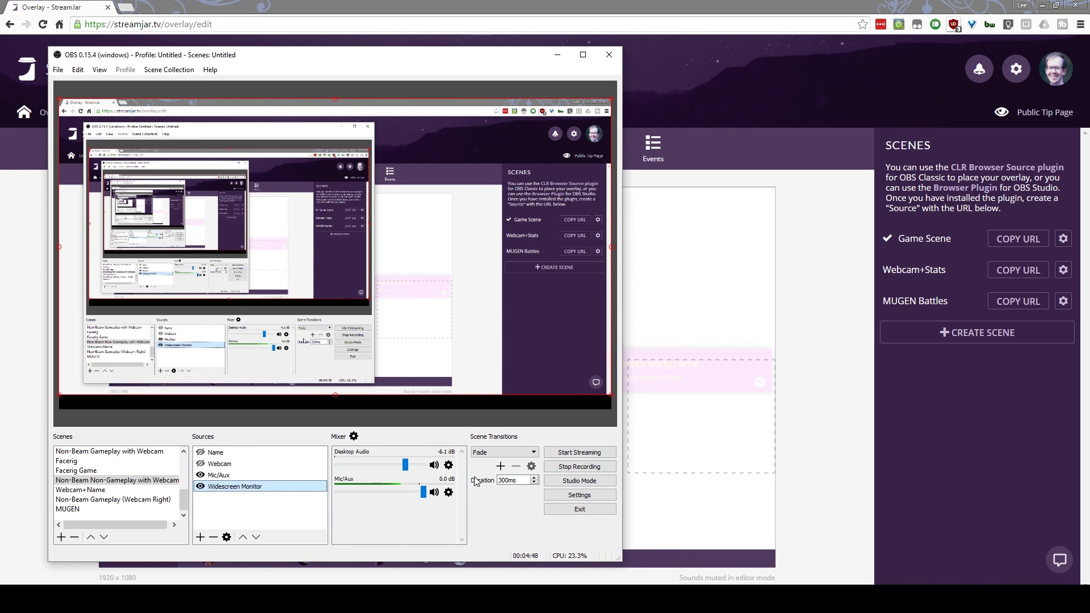
pyautogui.rightClick(231, 509)
pyautogui.moveTo(271, 521)
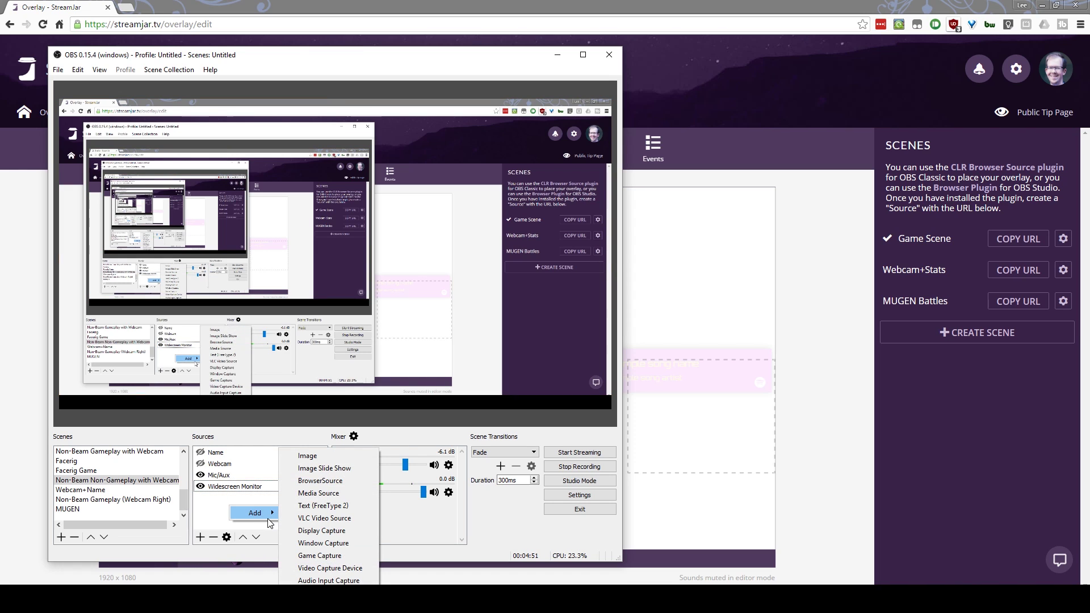
pyautogui.click(320, 481)
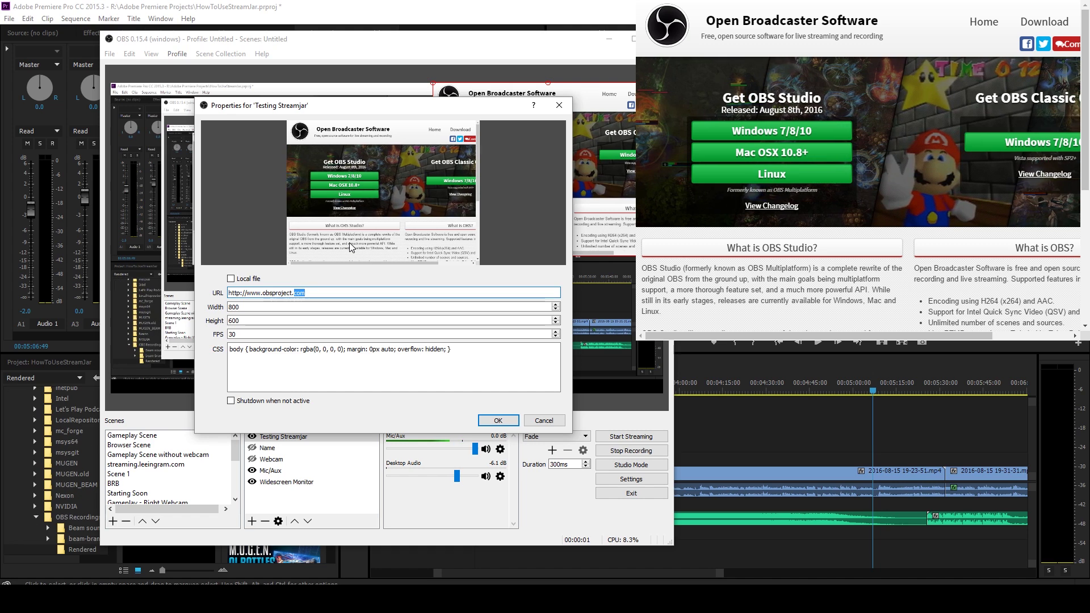
# - Paste the copied overlay URL with its private token into the browser source, set its size to 1920 by 1080, and confirm the properties
pyautogui.tripleClick(403, 295)
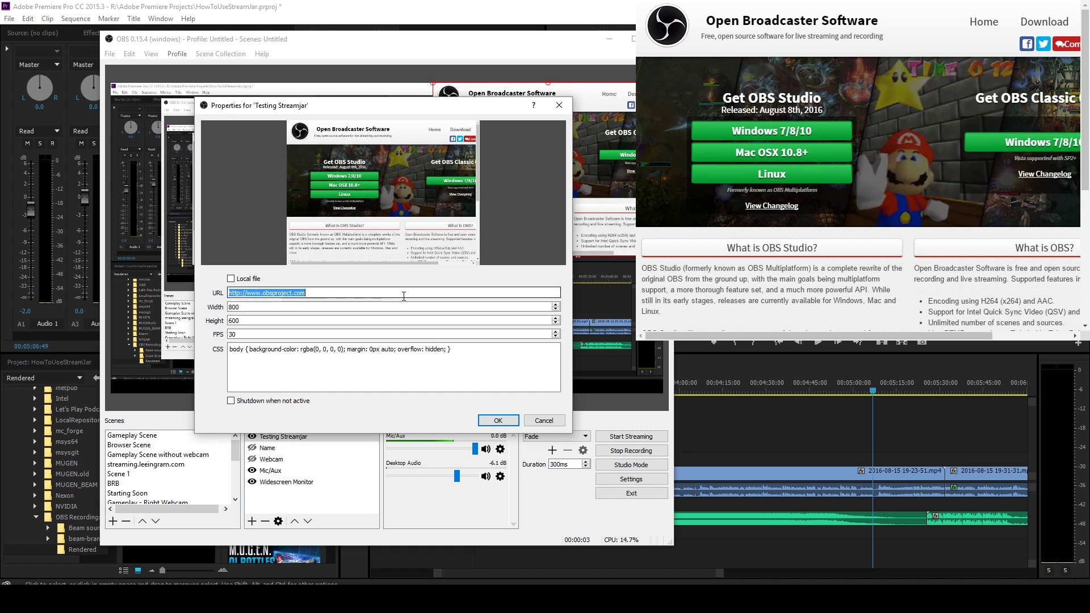
pyautogui.hotkey('ctrl', 'v')
pyautogui.doubleClick(378, 307)
pyautogui.write('1920')
pyautogui.press('Tab')
pyautogui.write('10')
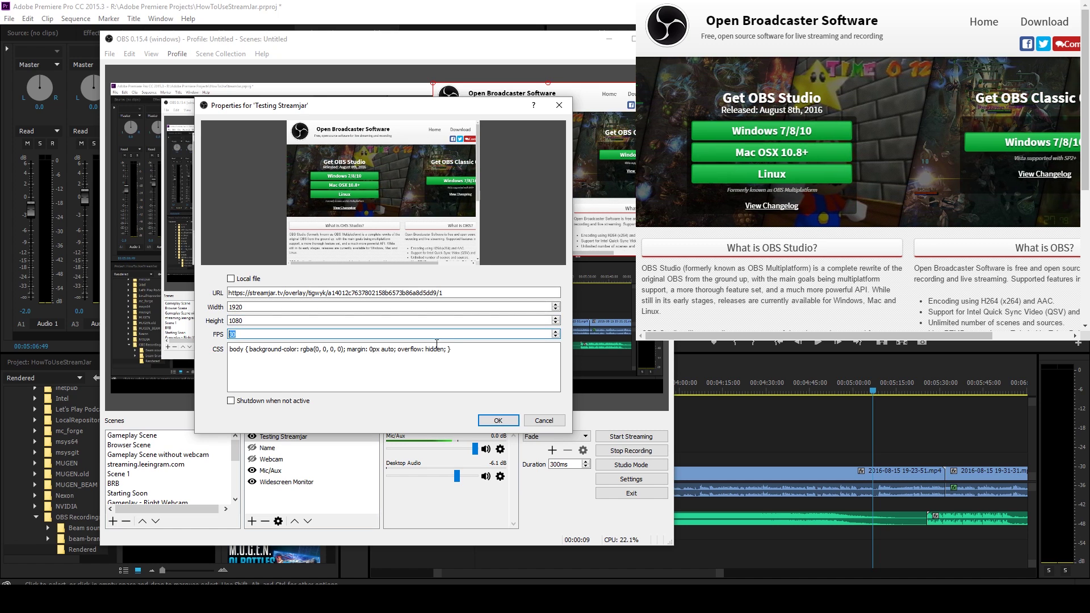
pyautogui.moveTo(466, 350); pyautogui.dragTo(276, 341)
pyautogui.click(269, 349)
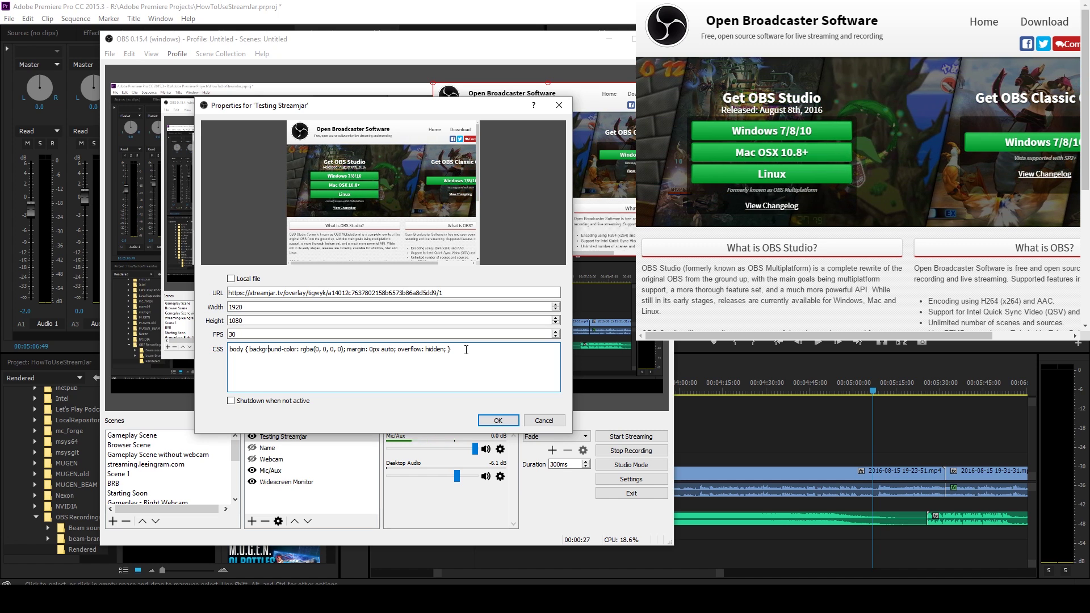
pyautogui.click(499, 421)
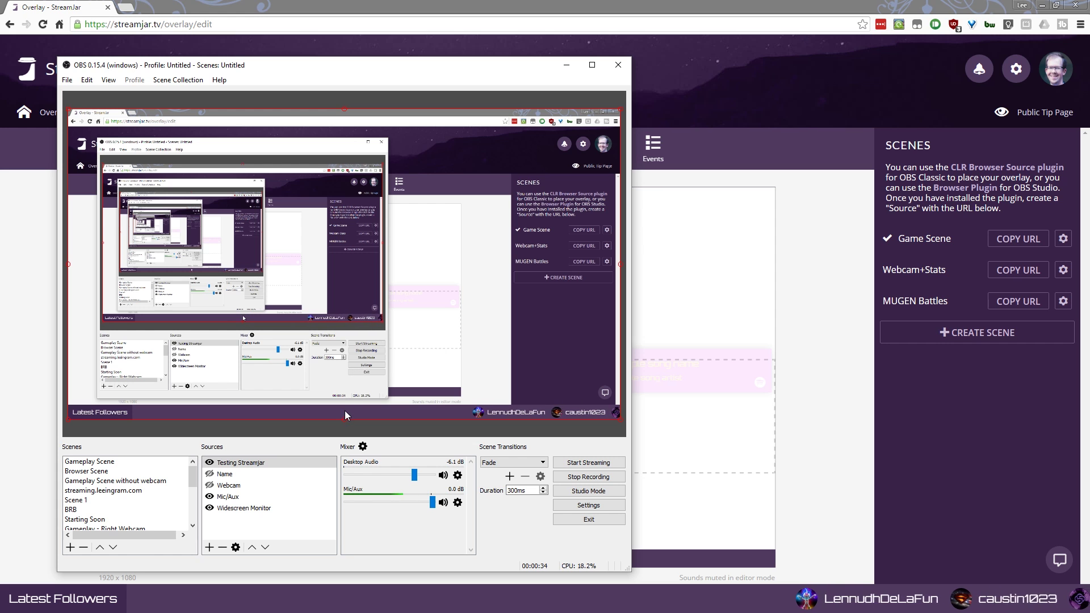
# - Review the URL, size and CSS properties of the Testing Streamjar source and close them
pyautogui.rightClick(277, 329)
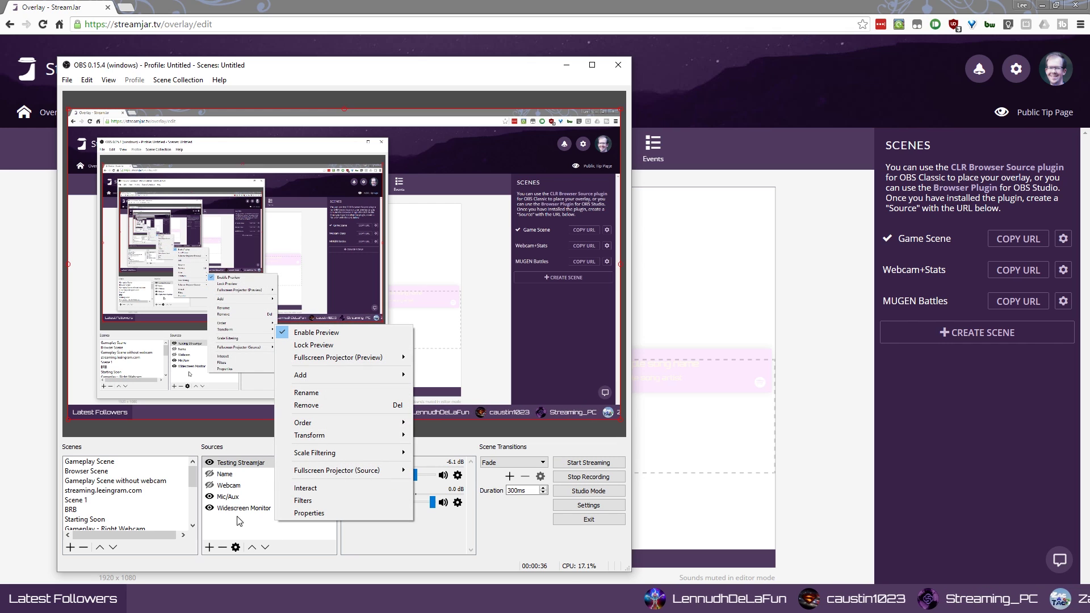
pyautogui.rightClick(231, 461)
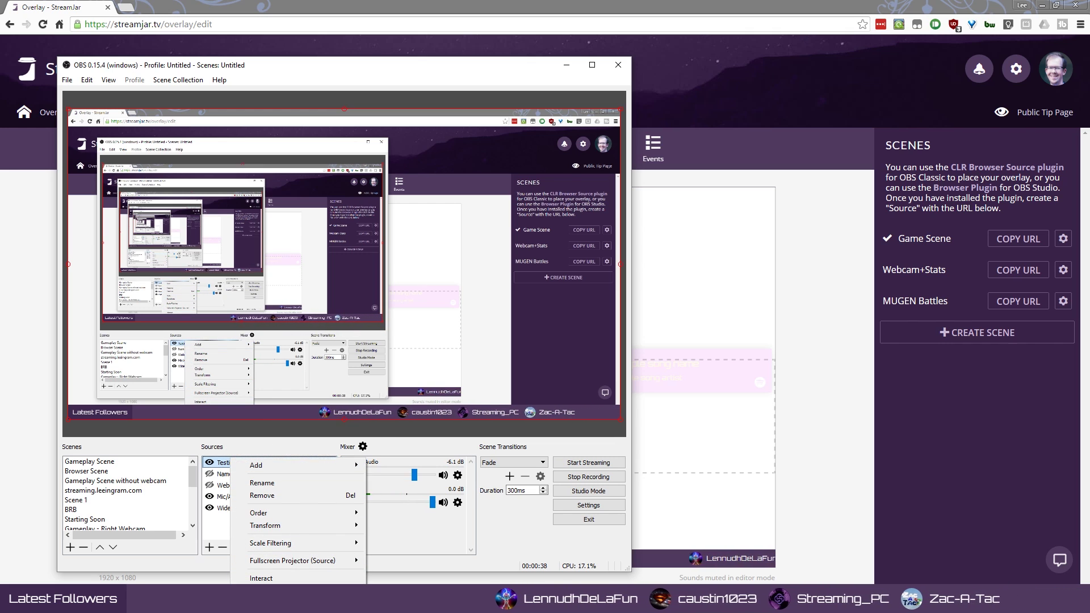
pyautogui.click(263, 590)
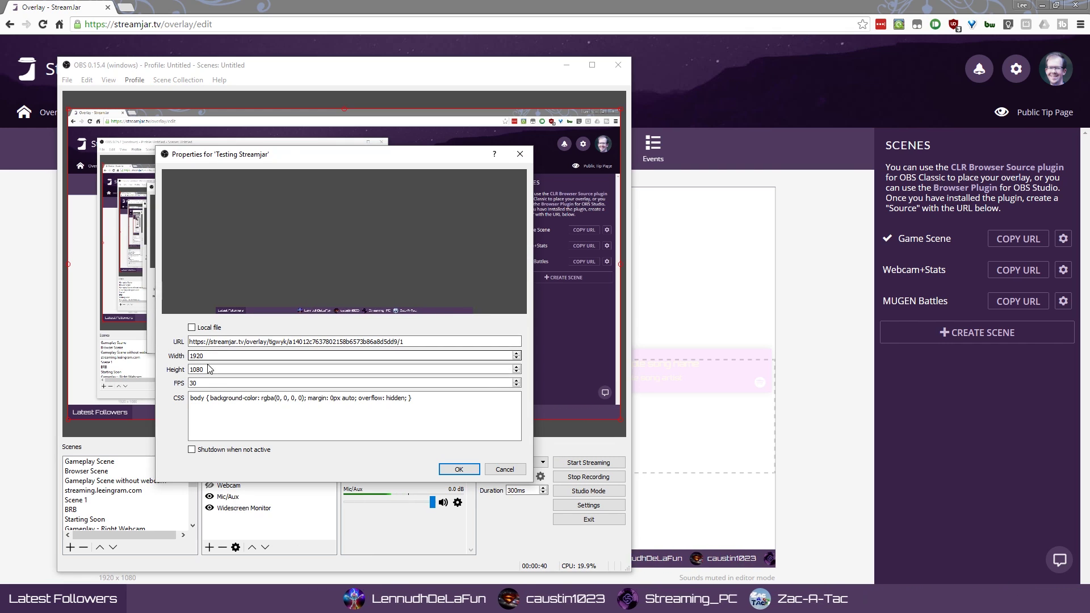
pyautogui.click(459, 469)
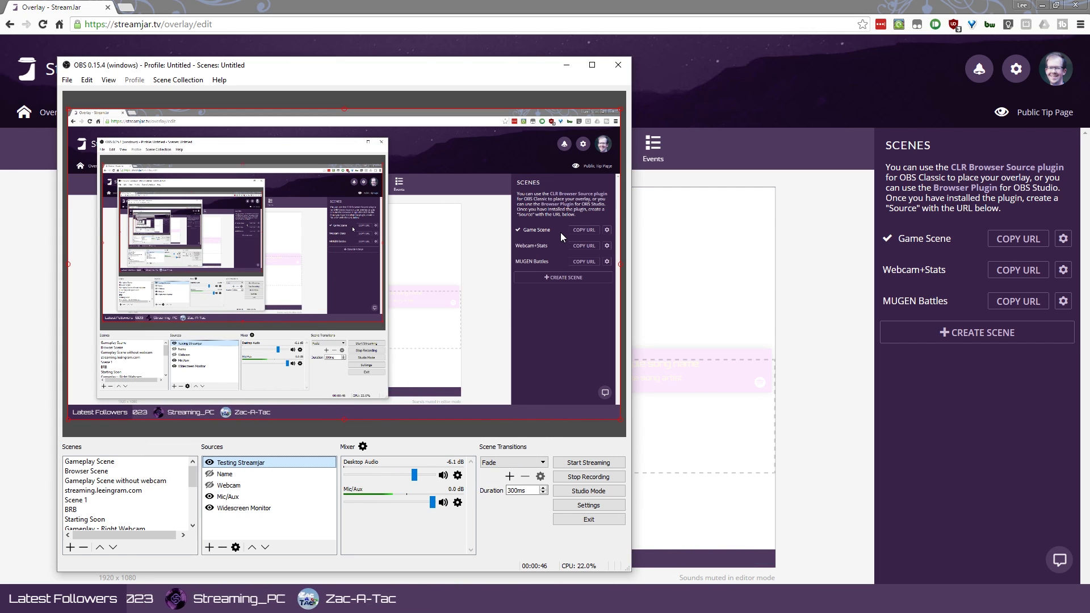
# - Return to the StreamJar overlay editor and send test follower and tip alerts from the yellow notification's settings
pyautogui.moveTo(545, 70); pyautogui.dragTo(0, 62)
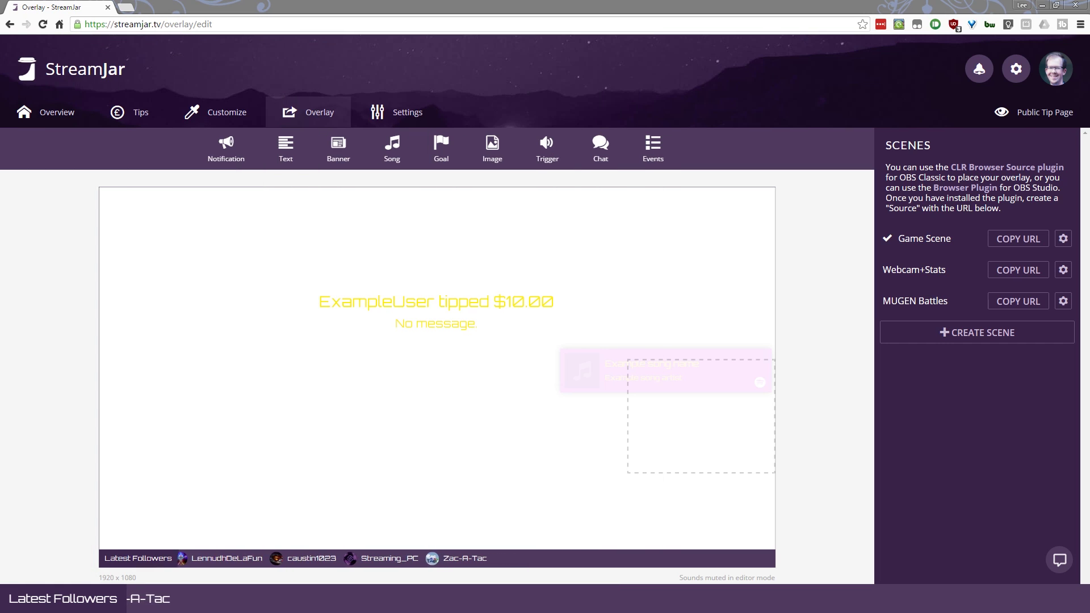
pyautogui.doubleClick(513, 344)
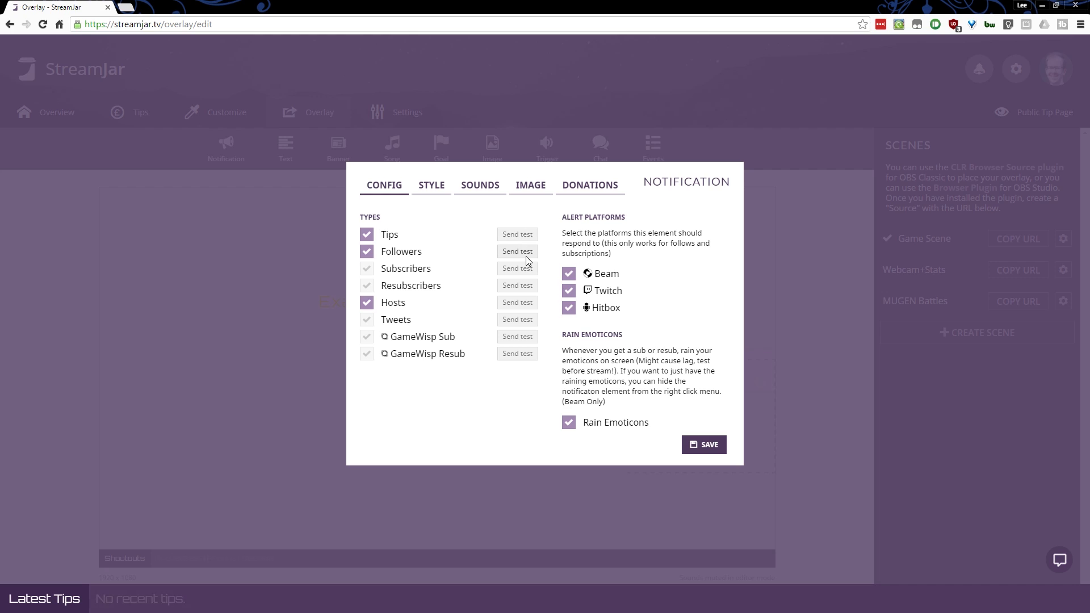
pyautogui.click(527, 253)
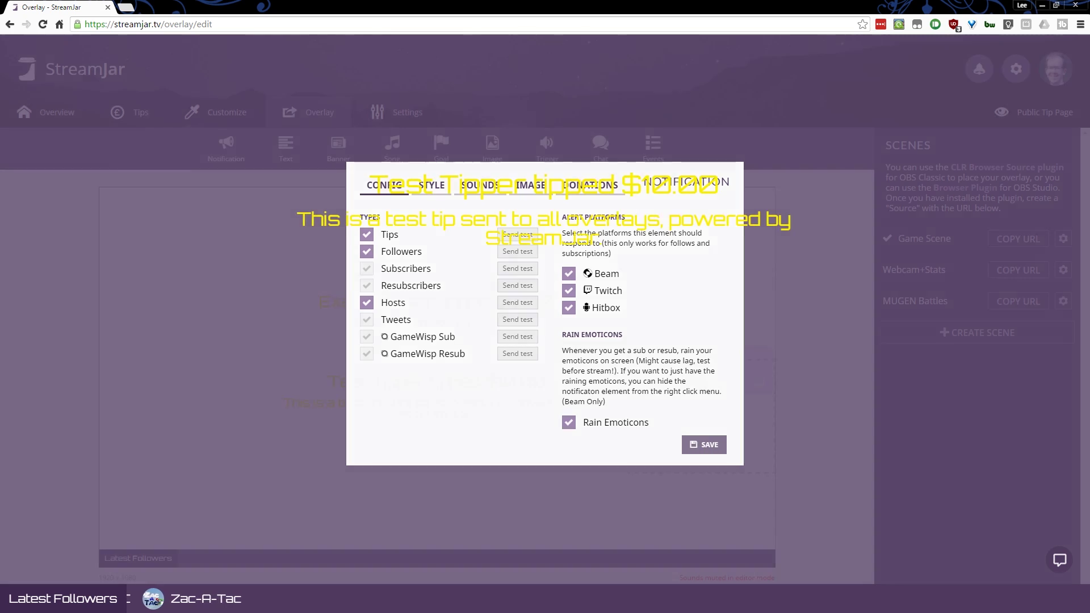
pyautogui.click(742, 466)
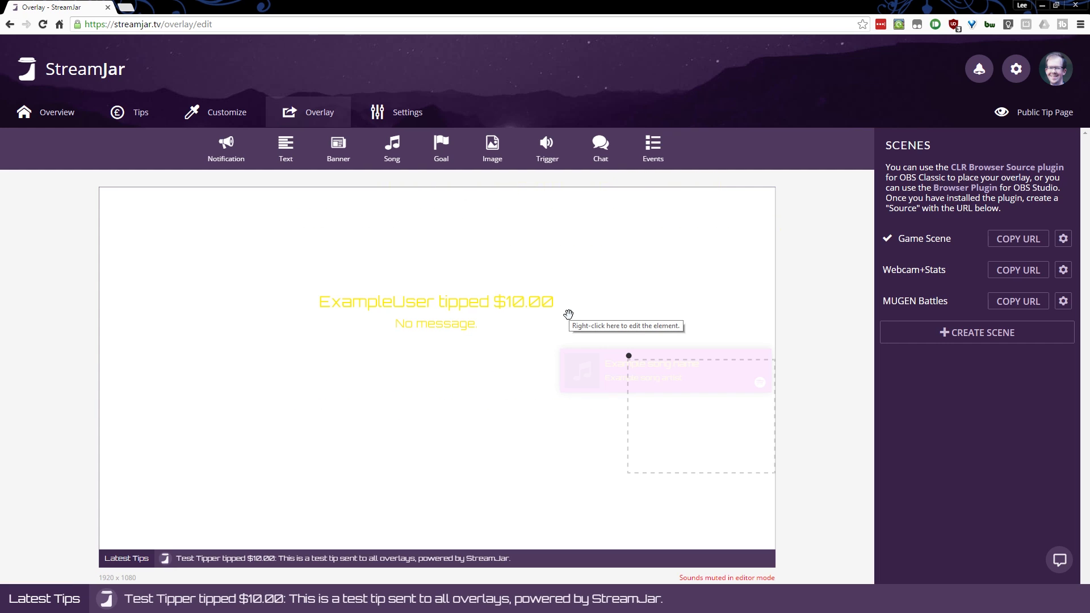
# - Review the yellow notification's image, style and background colour settings, and save the notification
pyautogui.rightClick(470, 308)
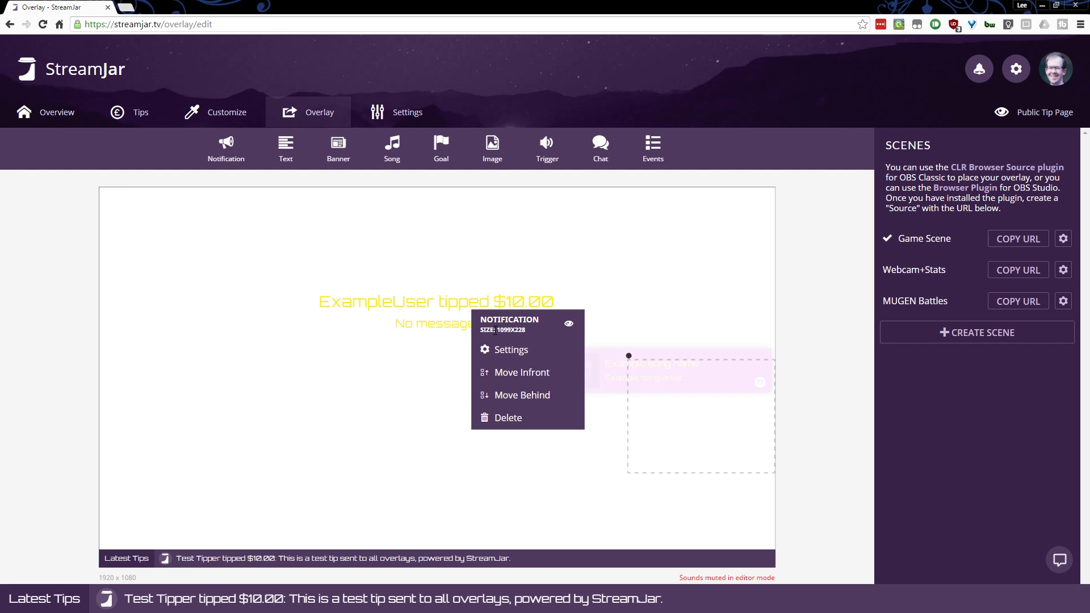
pyautogui.click(503, 348)
pyautogui.click(529, 188)
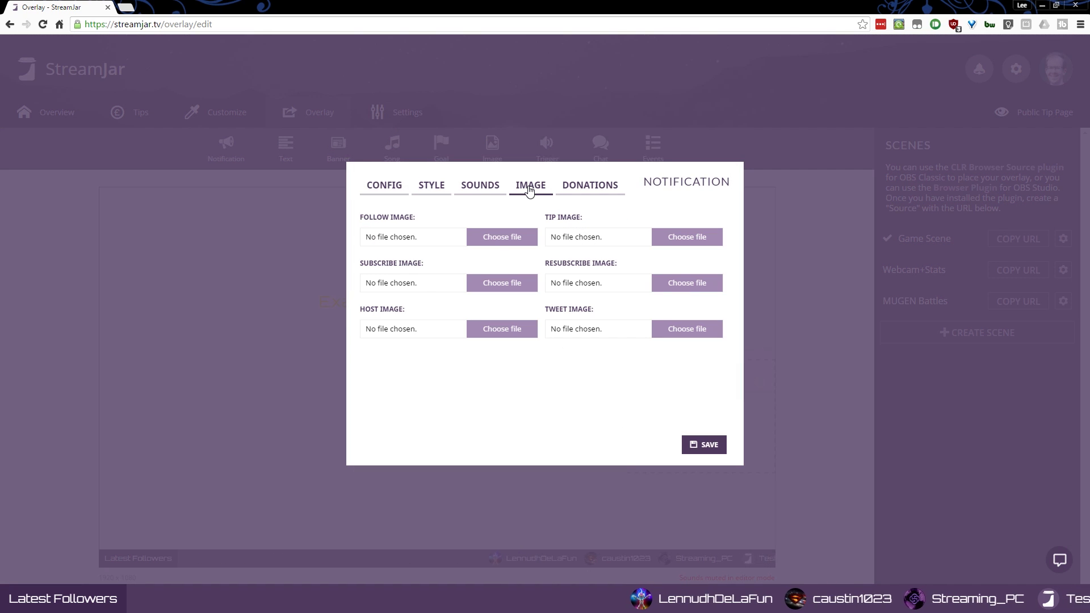
pyautogui.click(427, 188)
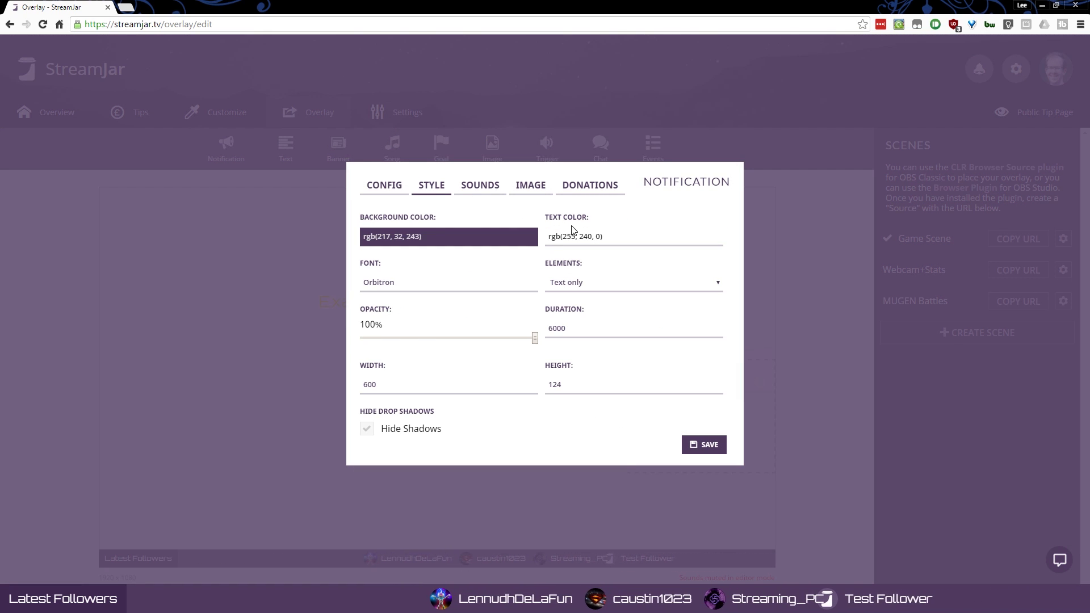
pyautogui.click(441, 238)
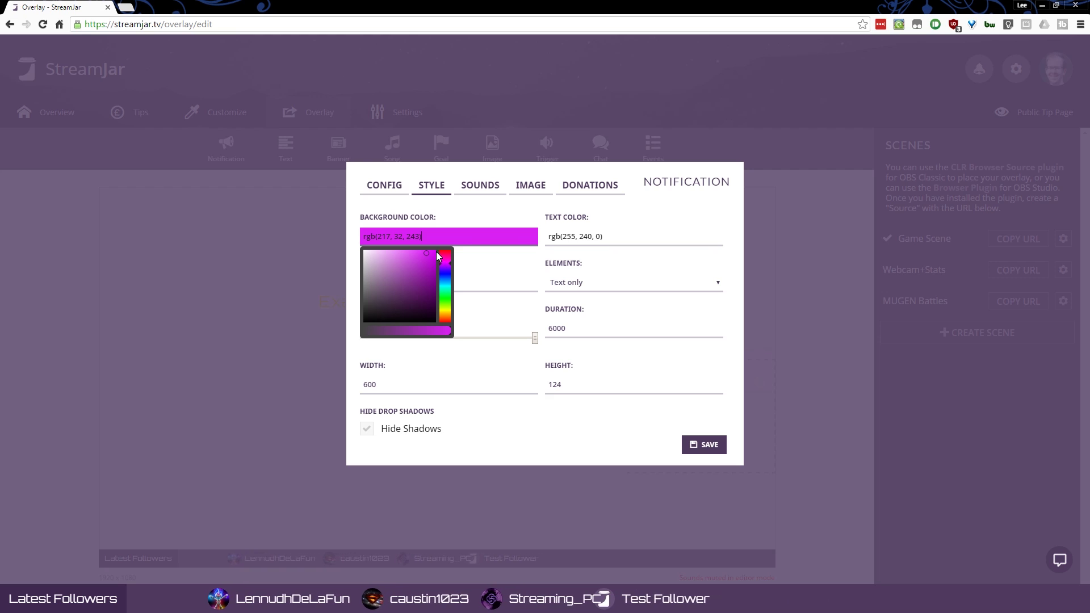
pyautogui.click(383, 185)
pyautogui.click(446, 187)
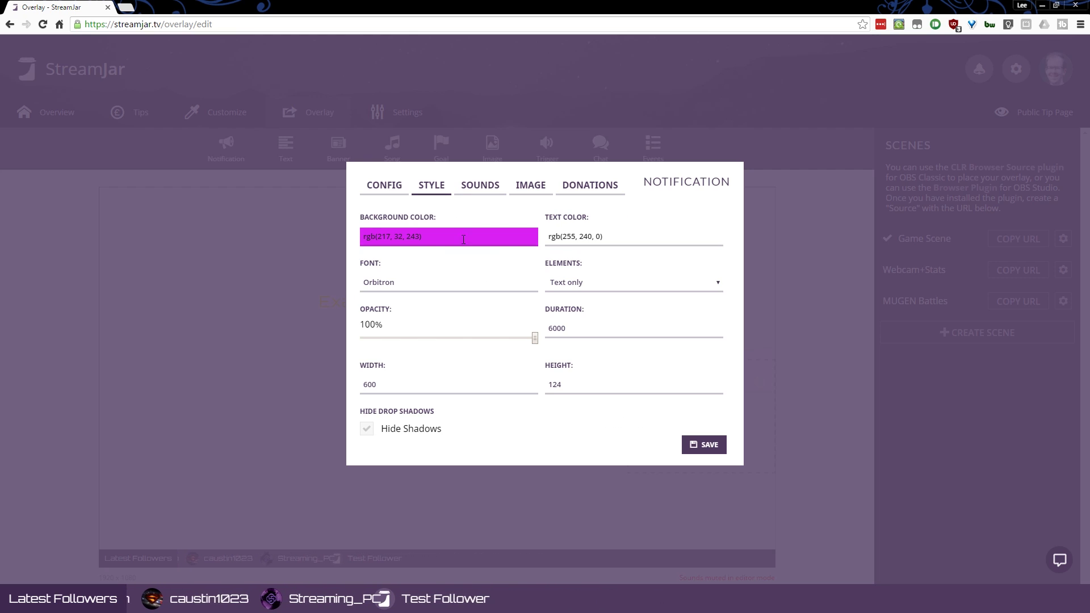
pyautogui.click(401, 193)
pyautogui.click(704, 444)
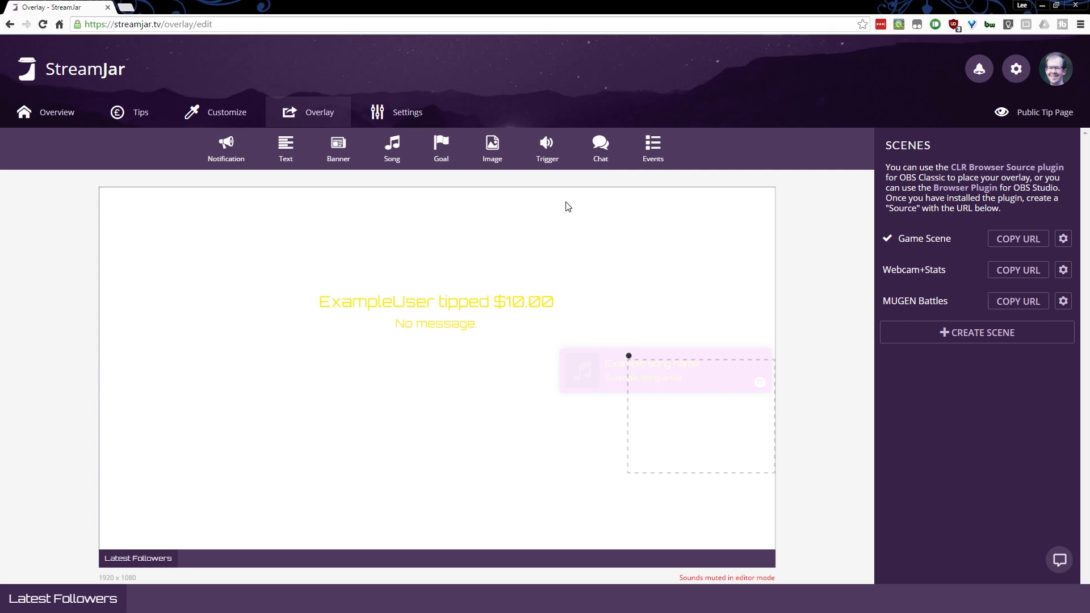